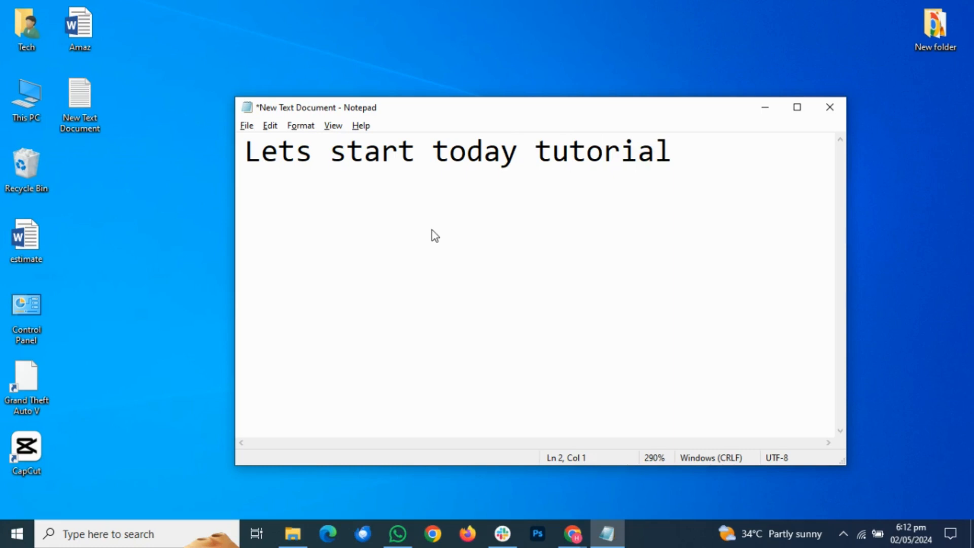
# - Add the lines "photo manuplation" and "open photo in photoshop" below the first line of the note
pyautogui.write('photo man')
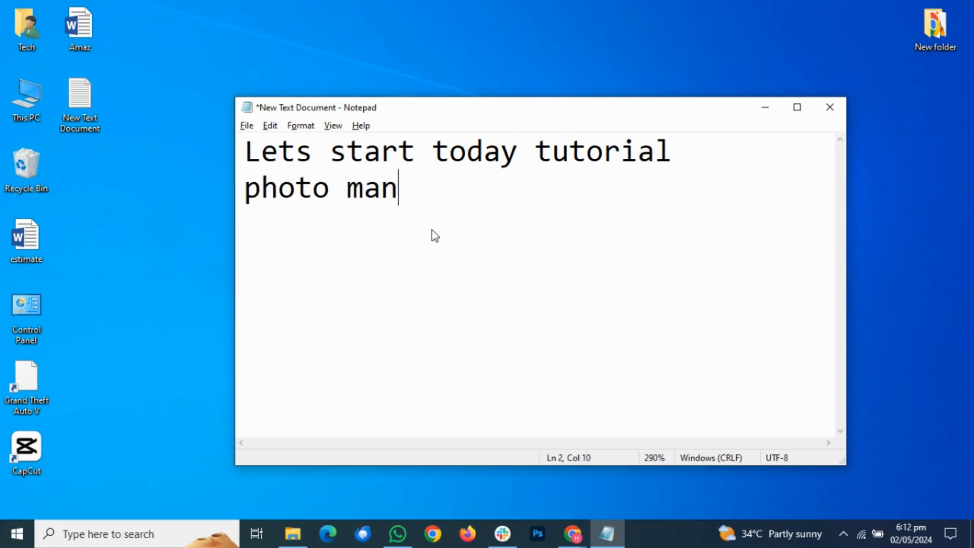
pyautogui.write('uplat')
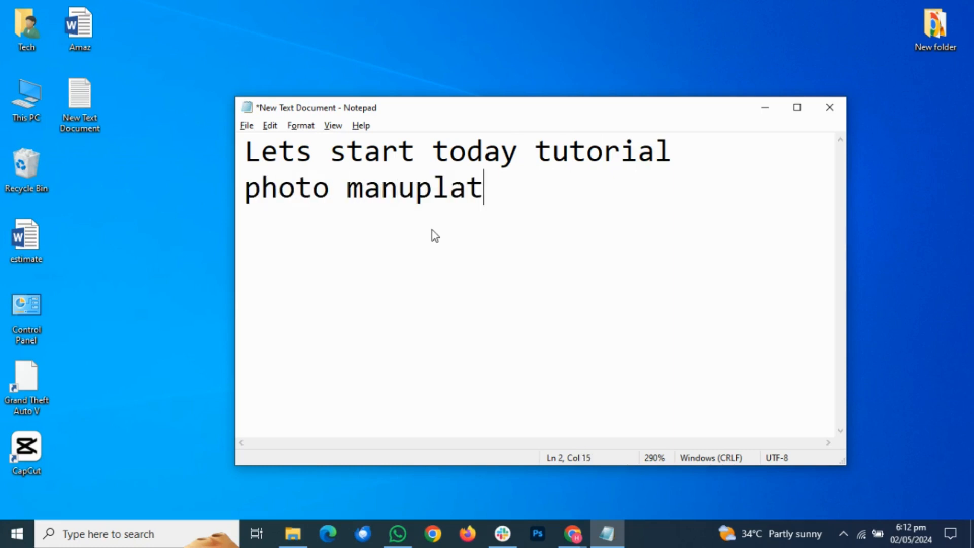
pyautogui.write('ion')
pyautogui.press('Return')
pyautogui.write('ope')
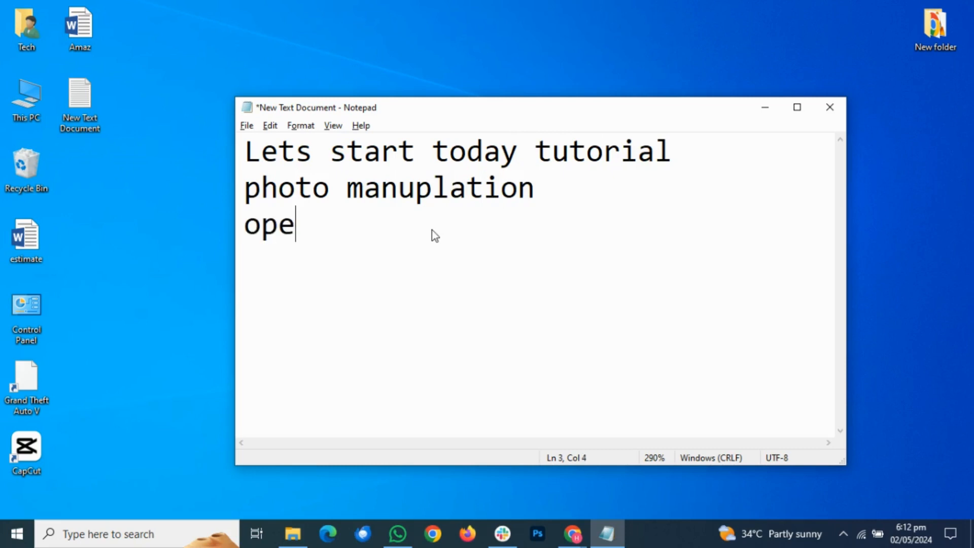
pyautogui.write('n photo')
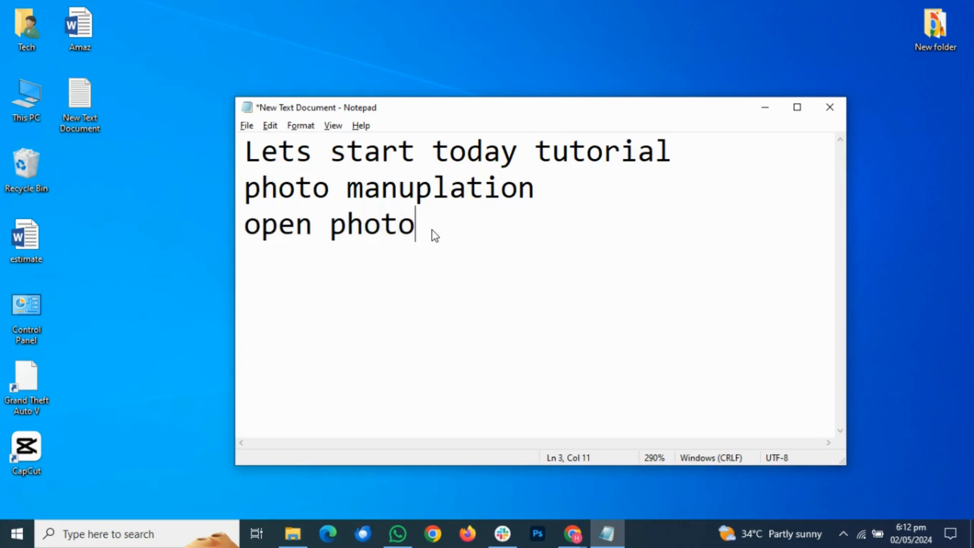
pyautogui.write(' in p')
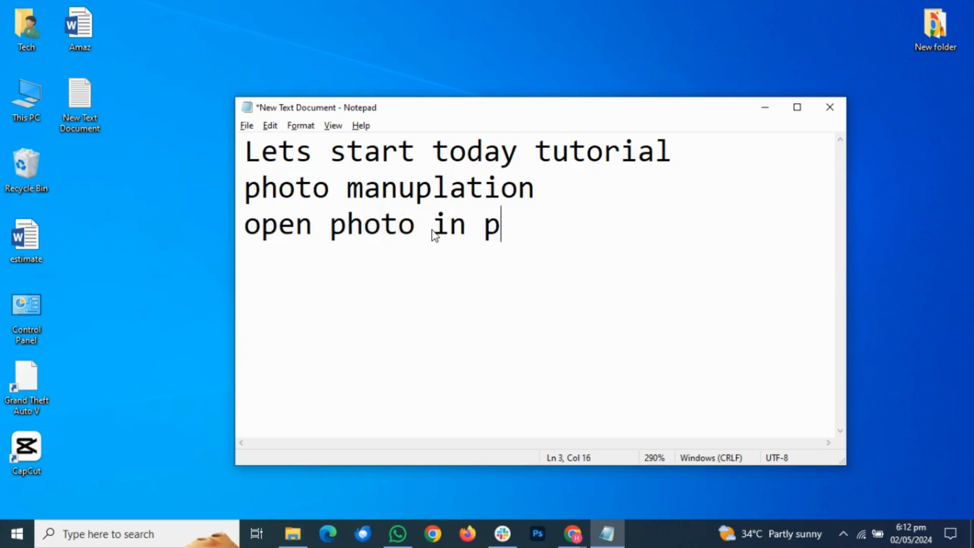
pyautogui.write('hotoshop')
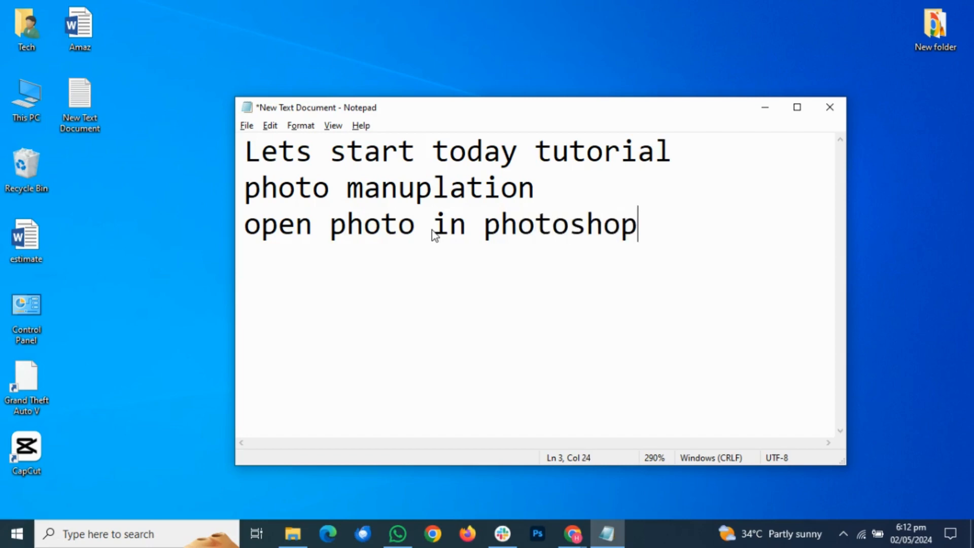
pyautogui.press('Return')
# - Open the light bulb image 10601110_41741.jpg from the Downloads folder in Photoshop and unlock its Background layer
pyautogui.click(292, 534)
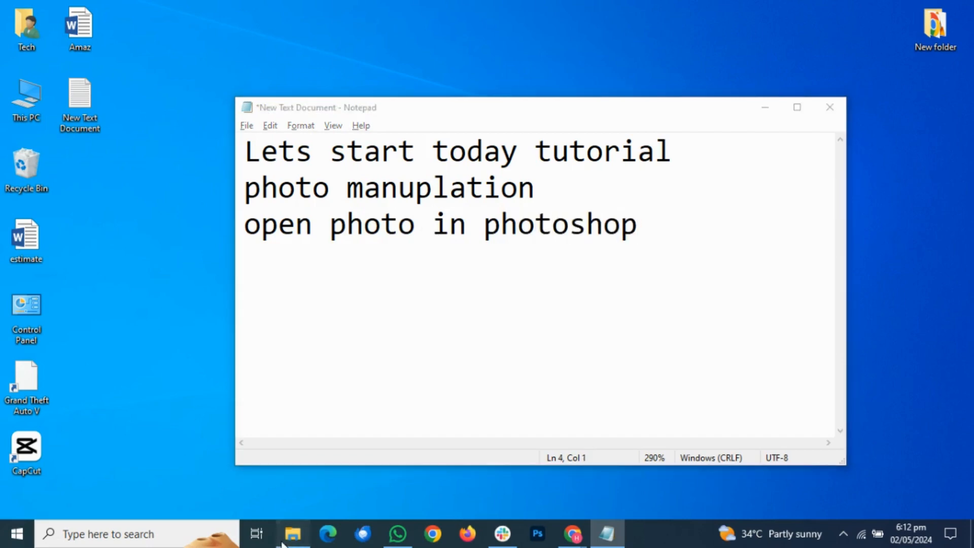
pyautogui.click(459, 124)
pyautogui.rightClick(462, 127)
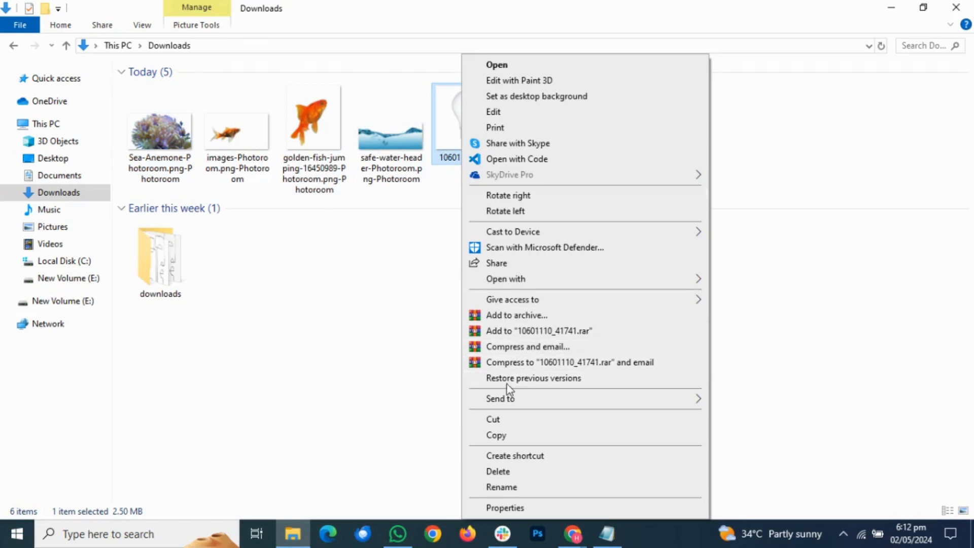
pyautogui.moveTo(522, 279)
pyautogui.click(721, 296)
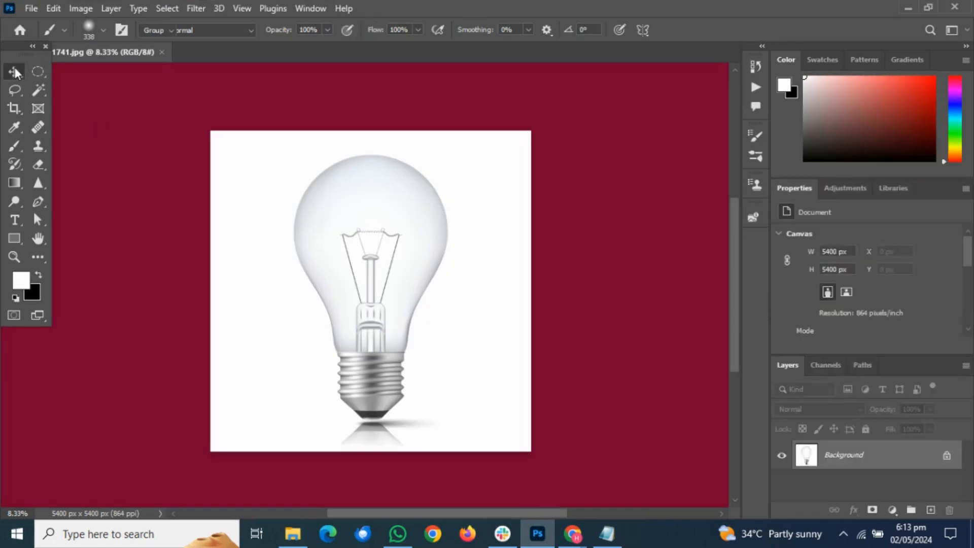
pyautogui.click(944, 457)
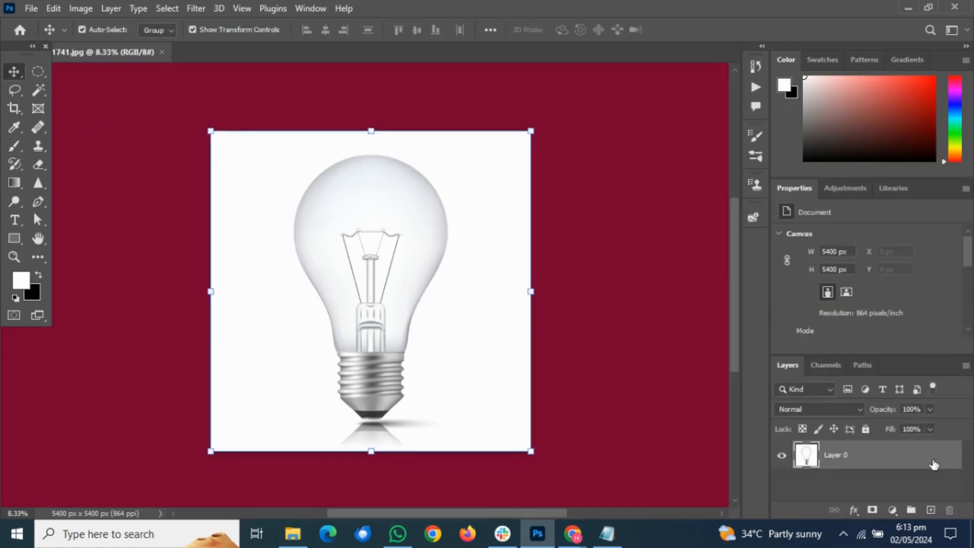
pyautogui.rightClick(861, 464)
pyautogui.click(782, 77)
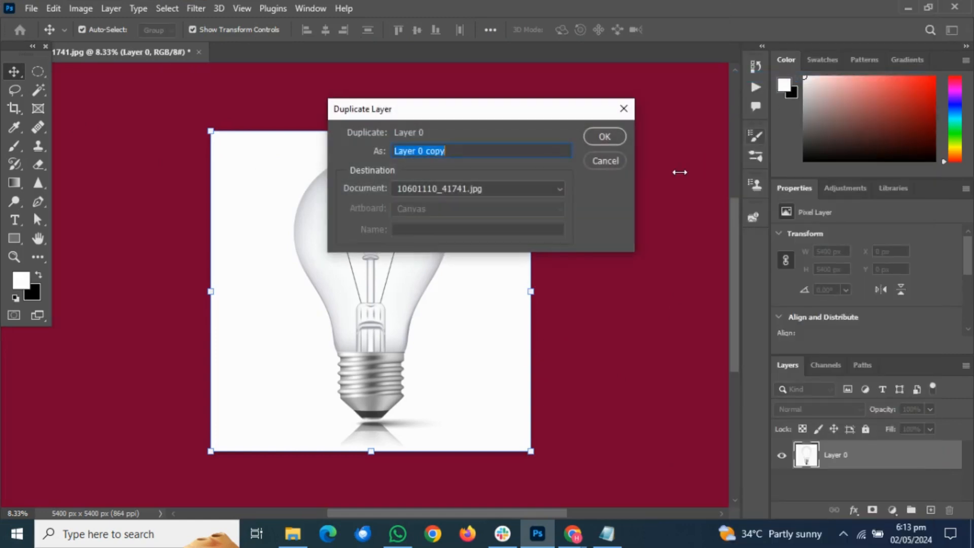
pyautogui.click(630, 115)
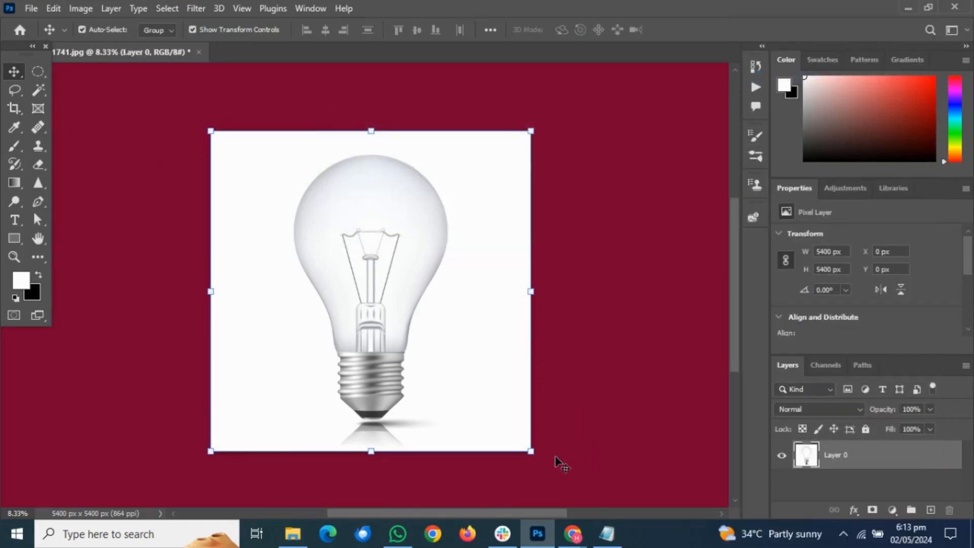
# - Rotate the bulb layer about 90° counterclockwise so the bulb lies horizontally, and apply the transformation
pyautogui.moveTo(570, 451); pyautogui.dragTo(560, 100)
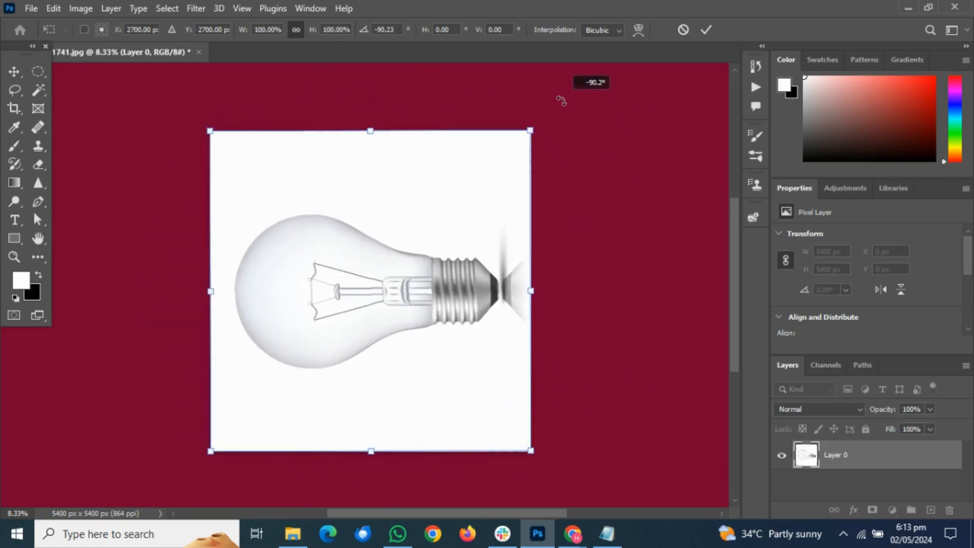
pyautogui.click(14, 71)
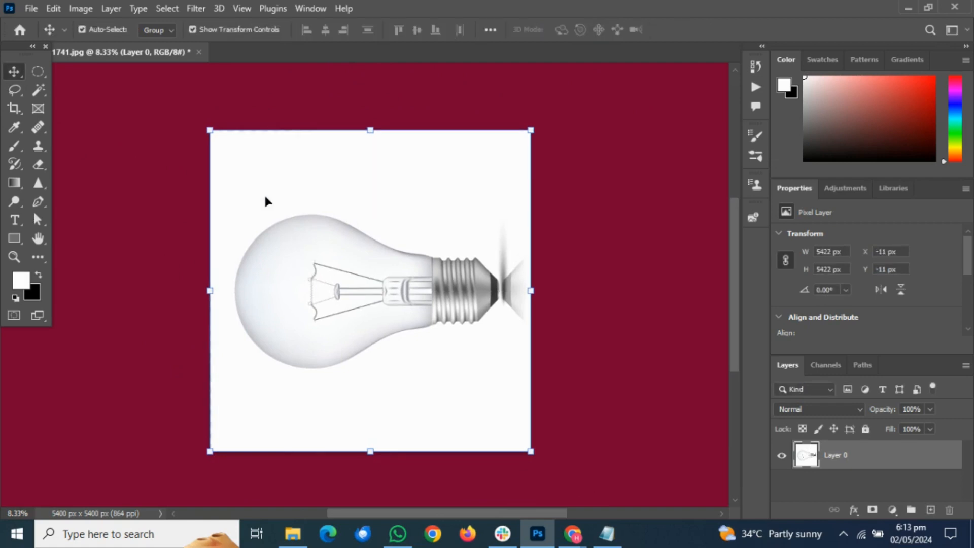
# - Switch to Notepad, add the line "now remove mid things" to the note, and return to Photoshop
pyautogui.click(609, 530)
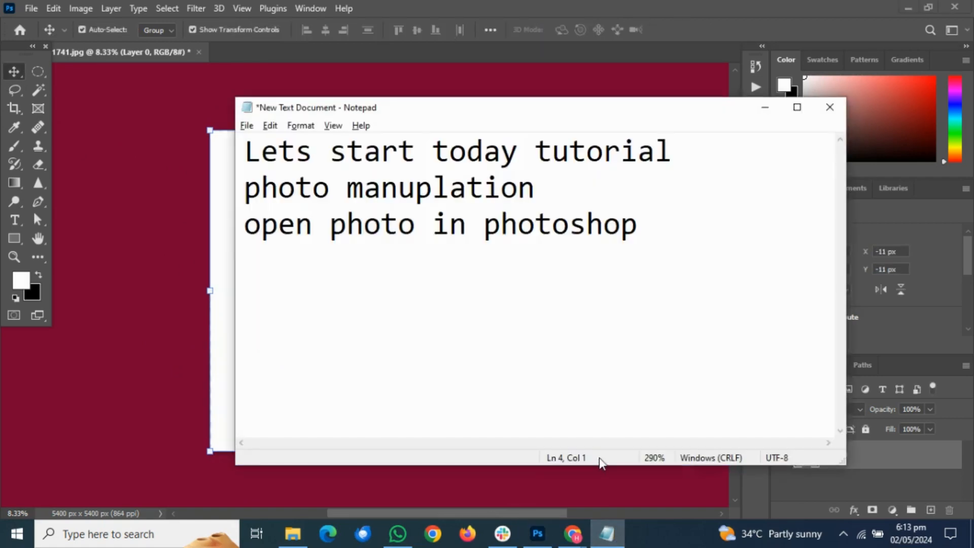
pyautogui.write('now remo')
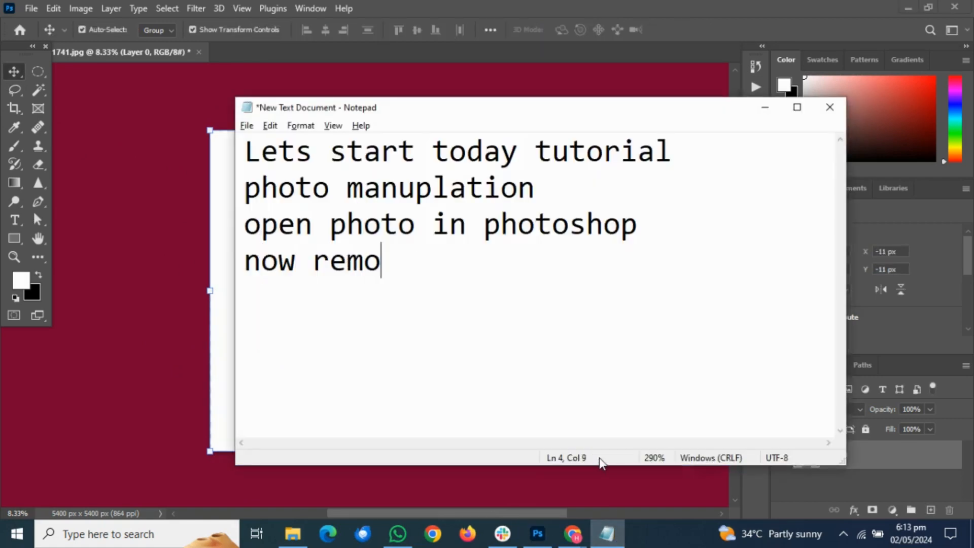
pyautogui.write('ve mid ')
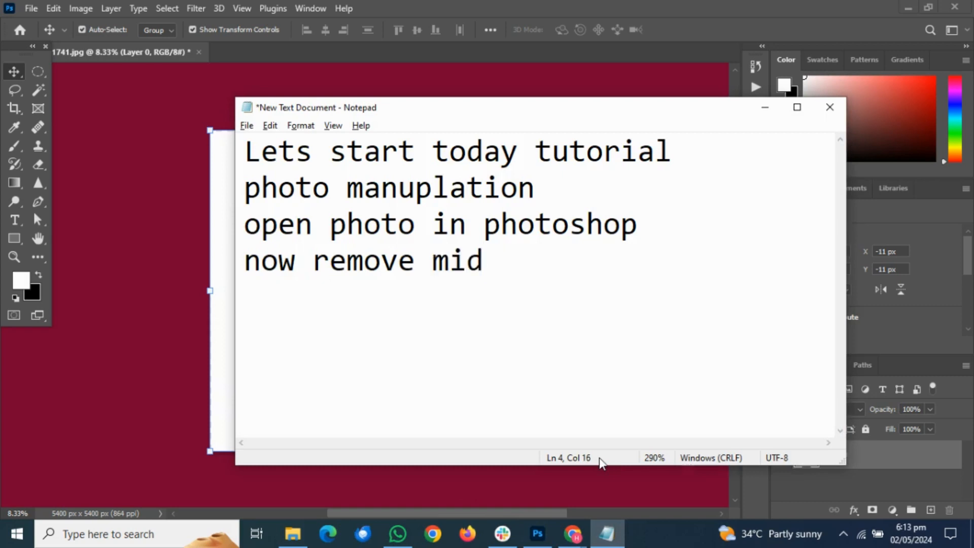
pyautogui.write('things')
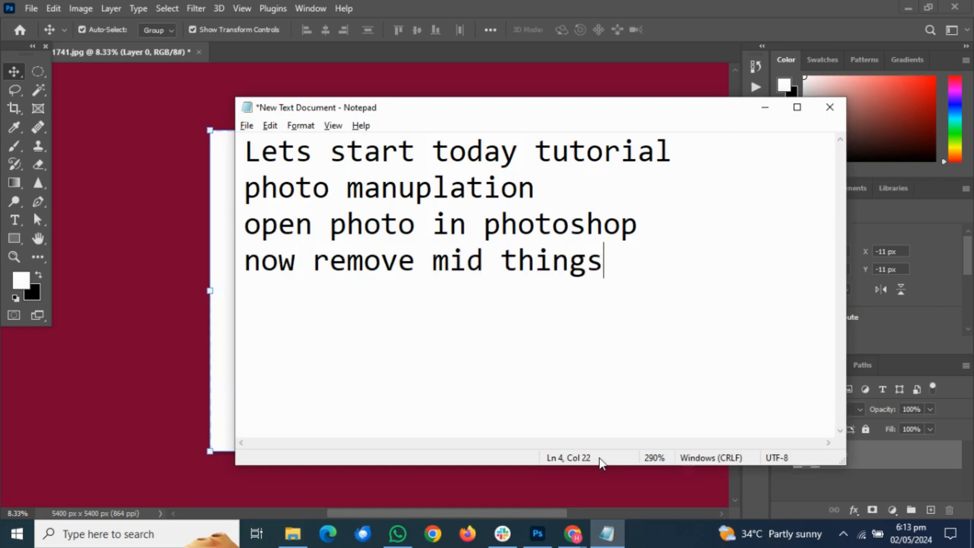
pyautogui.press('Return')
pyautogui.click(608, 534)
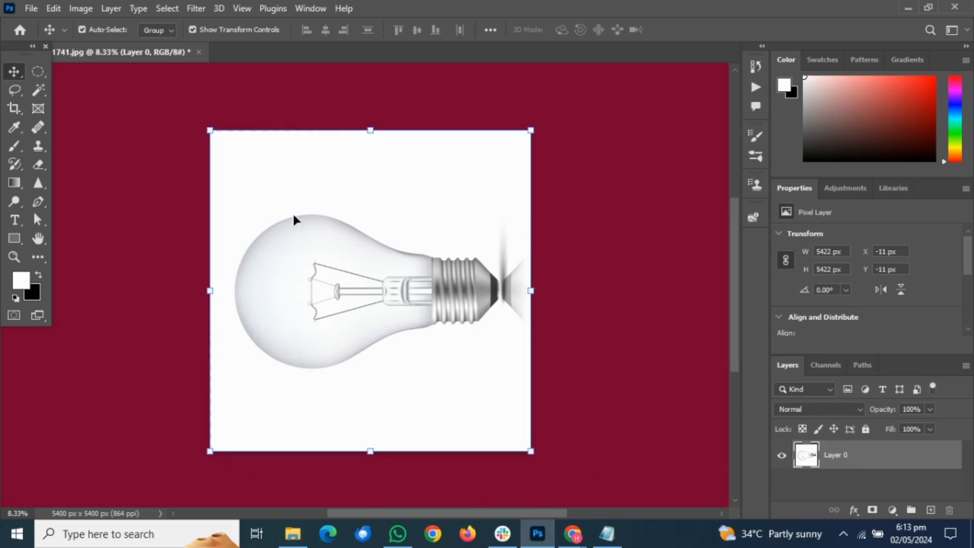
# - Draw a freehand Lasso selection of about 1920 by 1750 px around the filament inside the bulb
pyautogui.click(15, 96)
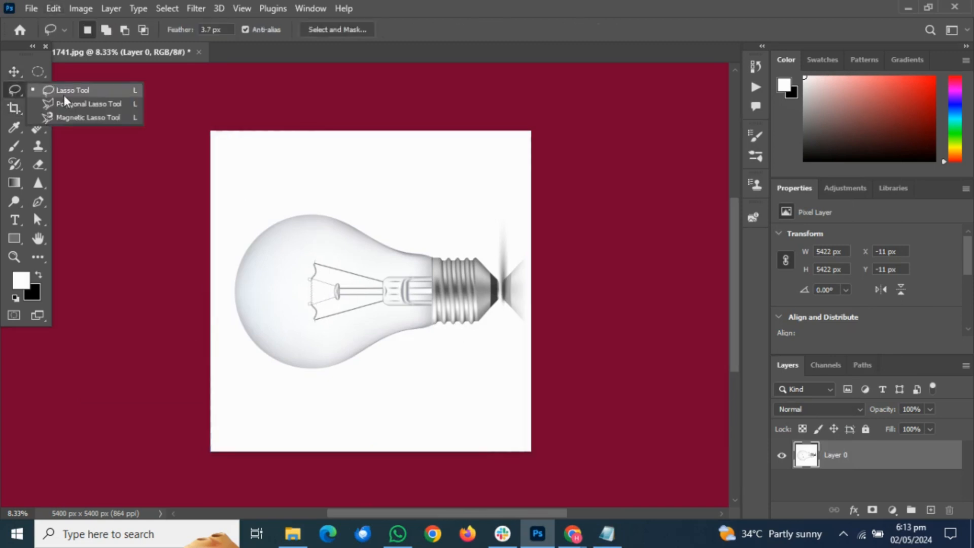
pyautogui.click(66, 95)
pyautogui.moveTo(303, 247)
pyautogui.mouseDown()
pyautogui.moveTo(287, 262)
pyautogui.moveTo(293, 318)
pyautogui.moveTo(316, 350)
pyautogui.moveTo(398, 301)
pyautogui.moveTo(396, 276)
pyautogui.moveTo(310, 249)
pyautogui.mouseUp()
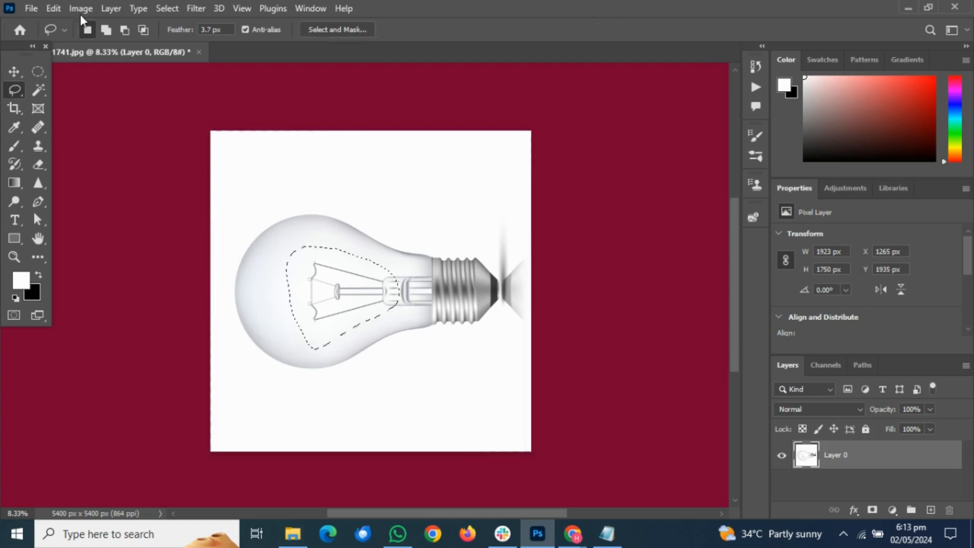
# - Fill the selected filament area with Content-Aware contents, using Normal blending mode and 100% opacity
pyautogui.click(54, 8)
pyautogui.click(118, 229)
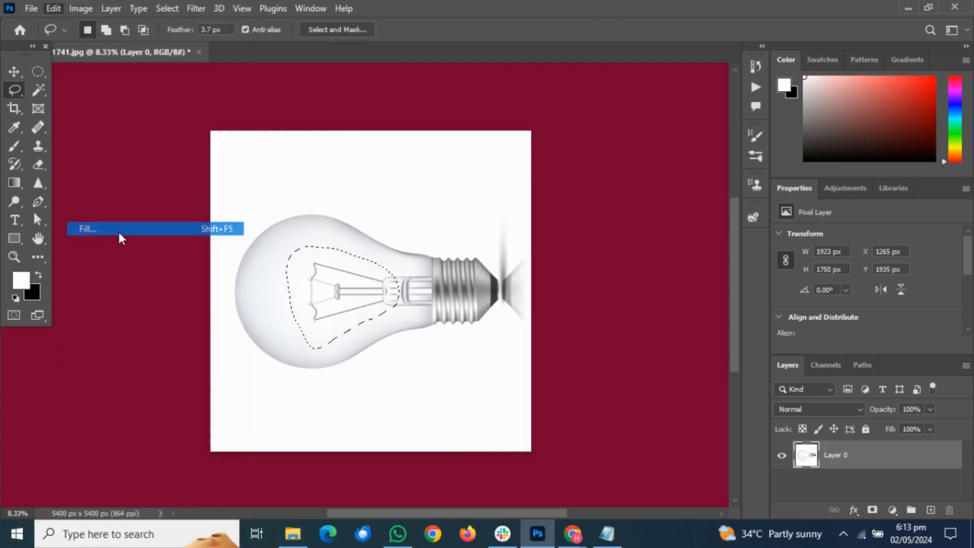
pyautogui.click(461, 118)
pyautogui.click(477, 180)
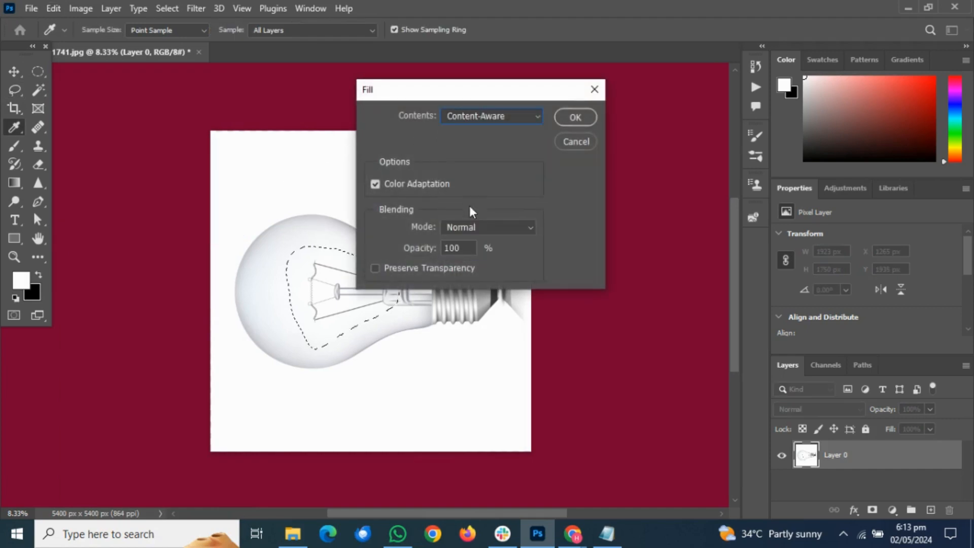
pyautogui.click(484, 226)
pyautogui.click(476, 109)
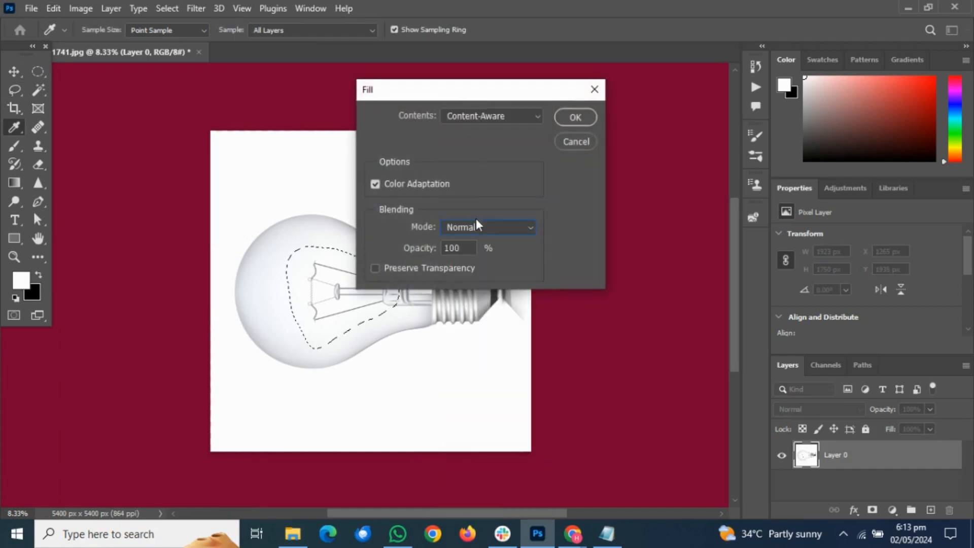
pyautogui.click(459, 248)
pyautogui.click(575, 117)
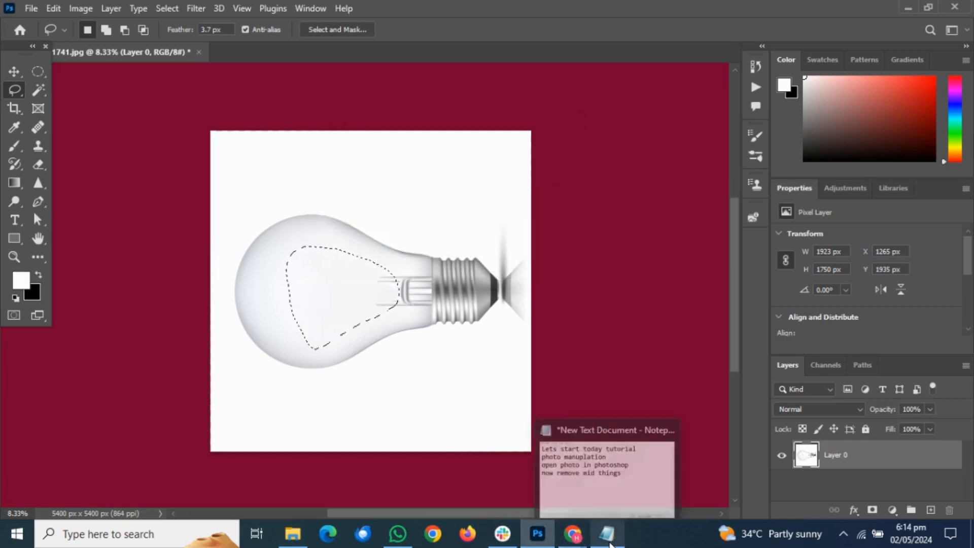
# - Switch to Notepad and add the line "press CTRL+D to remove selection" to the note
pyautogui.click(608, 538)
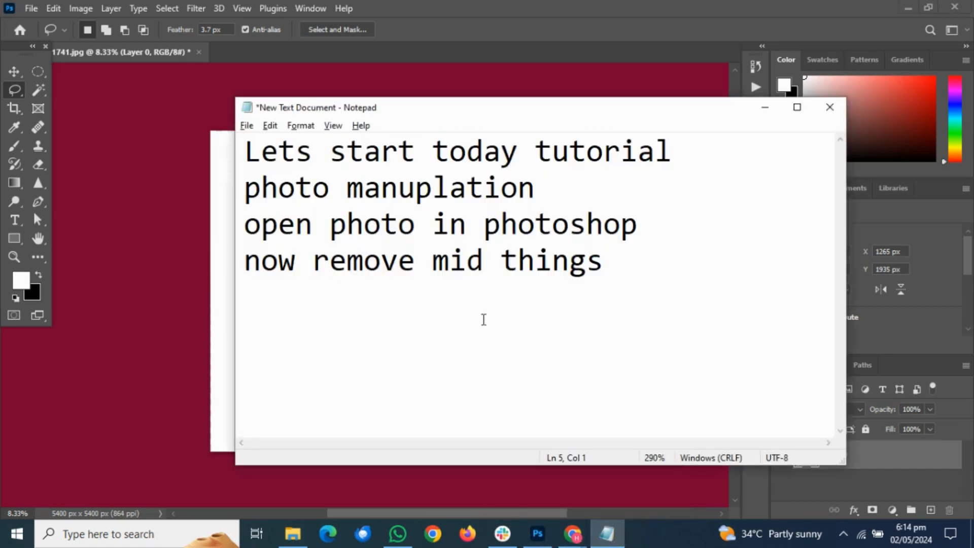
pyautogui.write('press ')
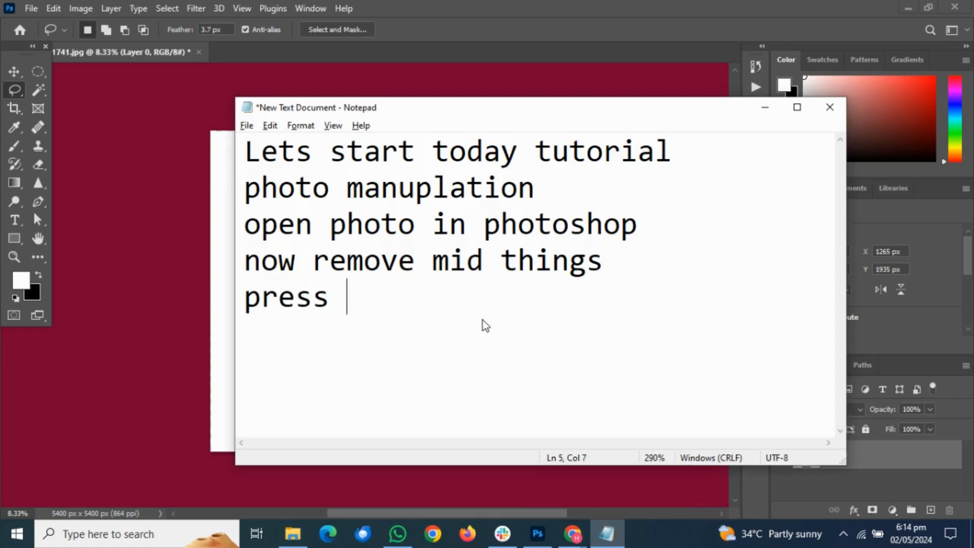
pyautogui.write('c')
pyautogui.press('BackSpace')
pyautogui.write('CTR')
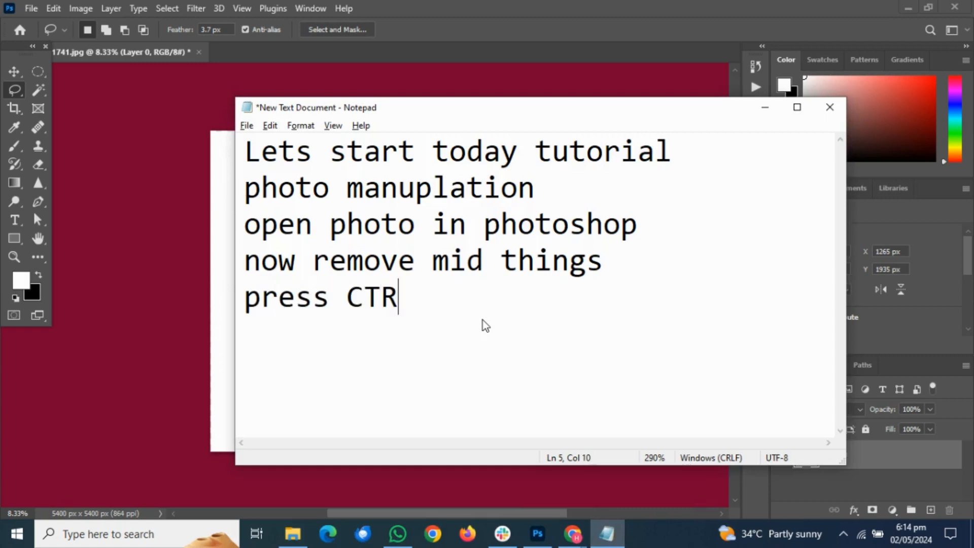
pyautogui.write('L+D ')
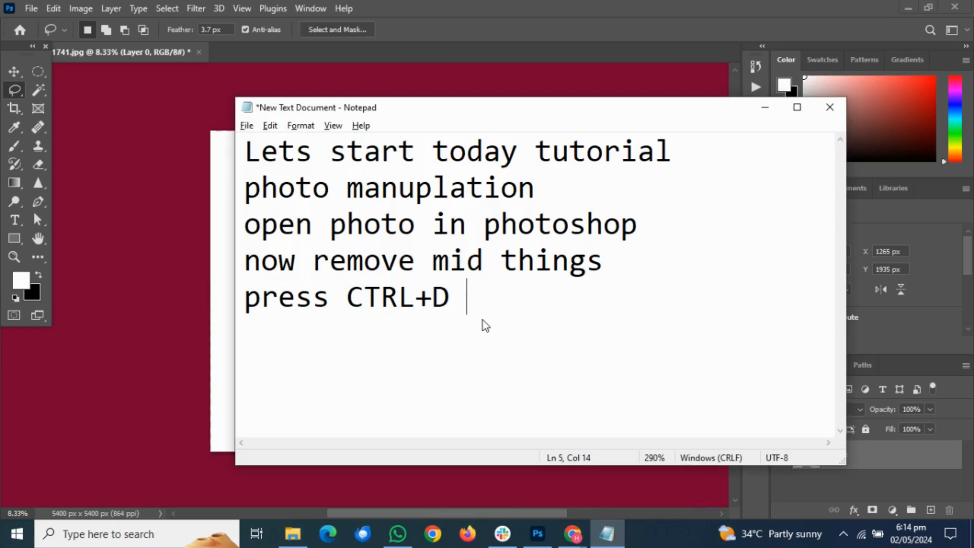
pyautogui.write('to remove s')
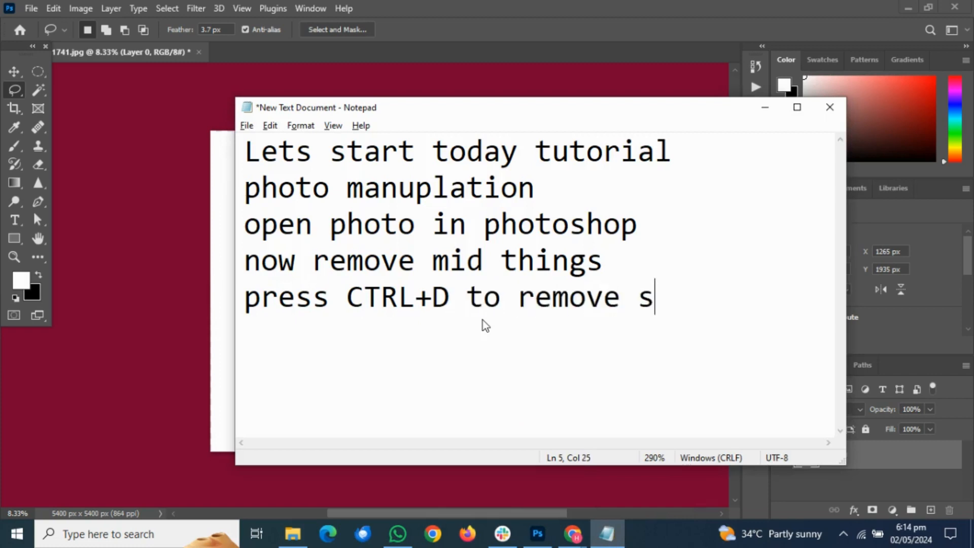
pyautogui.write('election')
pyautogui.press('Return')
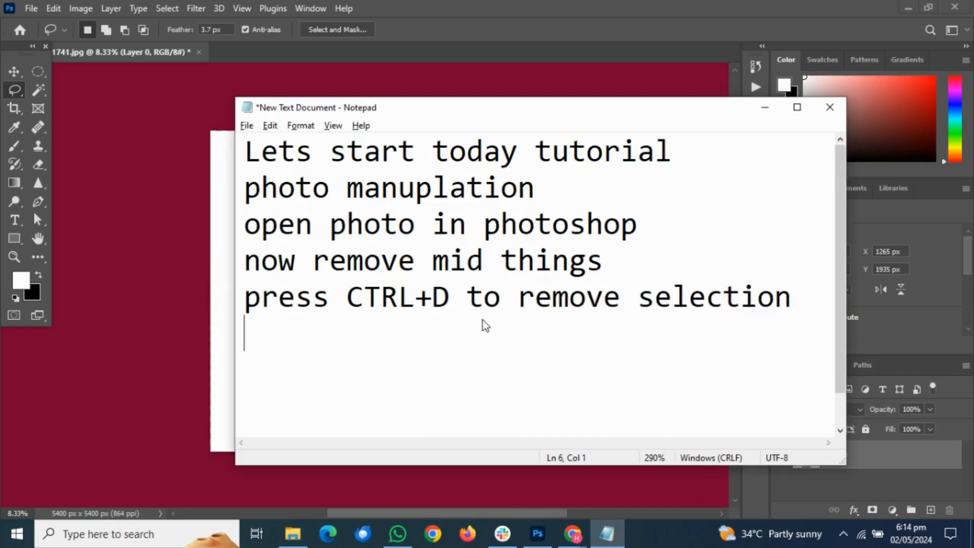
# - Switch back to Photoshop, deselect the filled area in the bulb, and activate the Clone Stamp tool
pyautogui.hotkey('alt', 'Tab')
pyautogui.hotkey('ctrl', 'd')
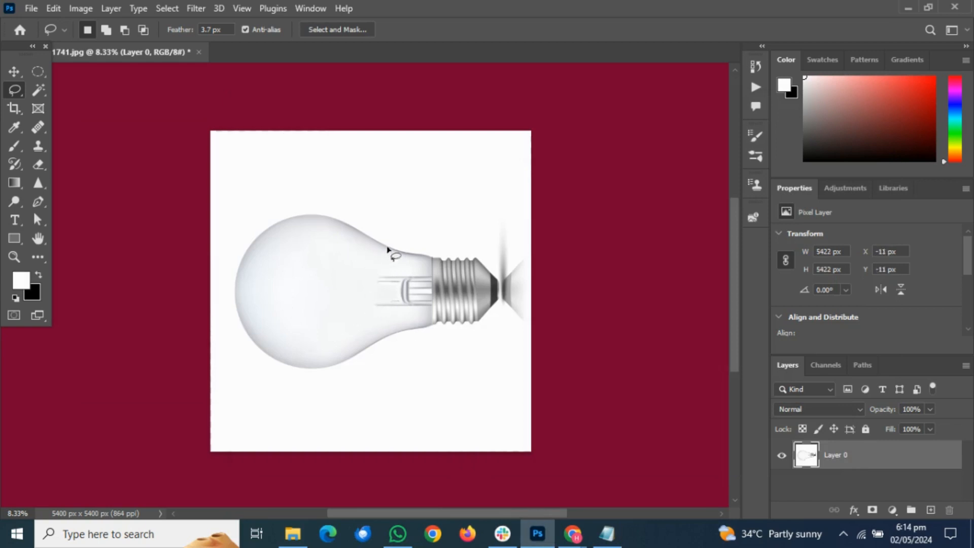
pyautogui.click(37, 148)
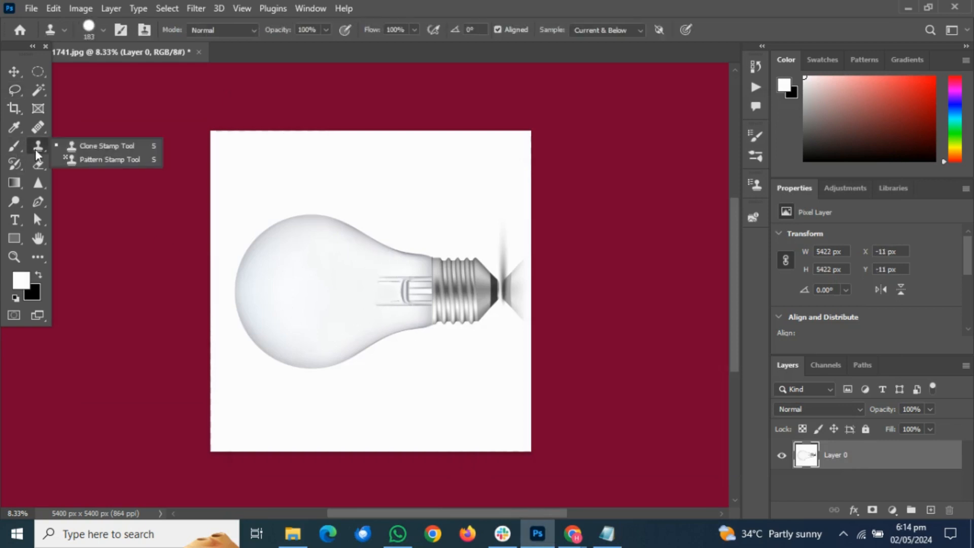
pyautogui.click(97, 147)
# - Switch to Notepad and add the line "press ALT for select" to the note
pyautogui.hotkey('alt', 'Tab')
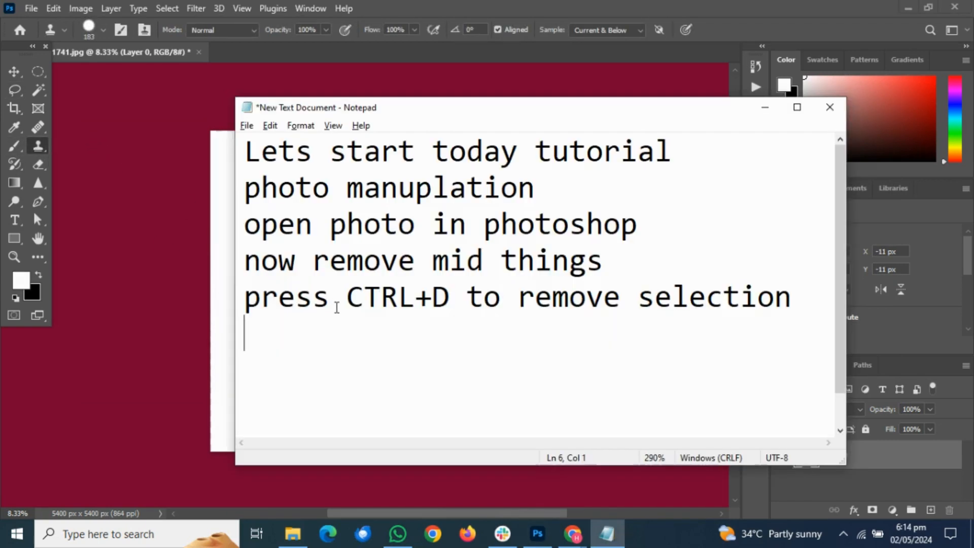
pyautogui.write('press A')
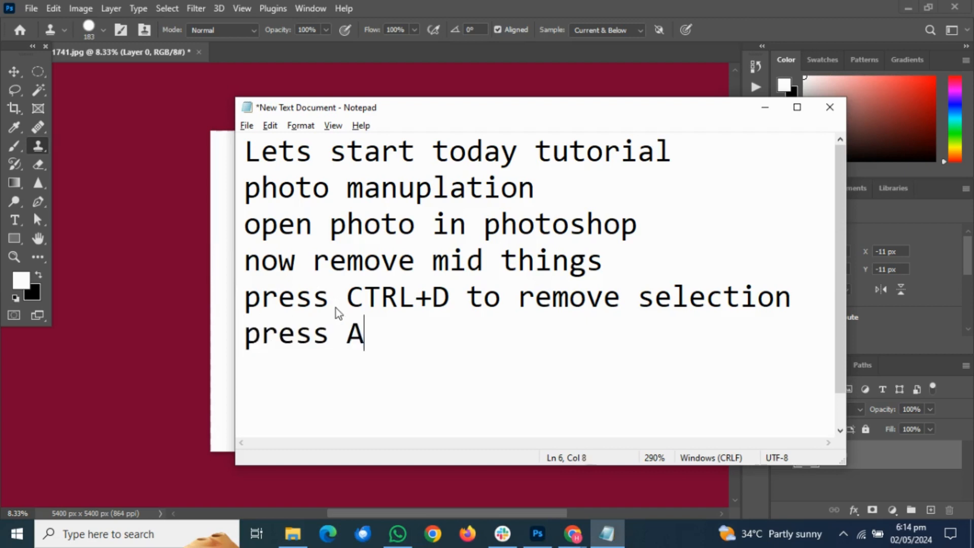
pyautogui.write('LT for')
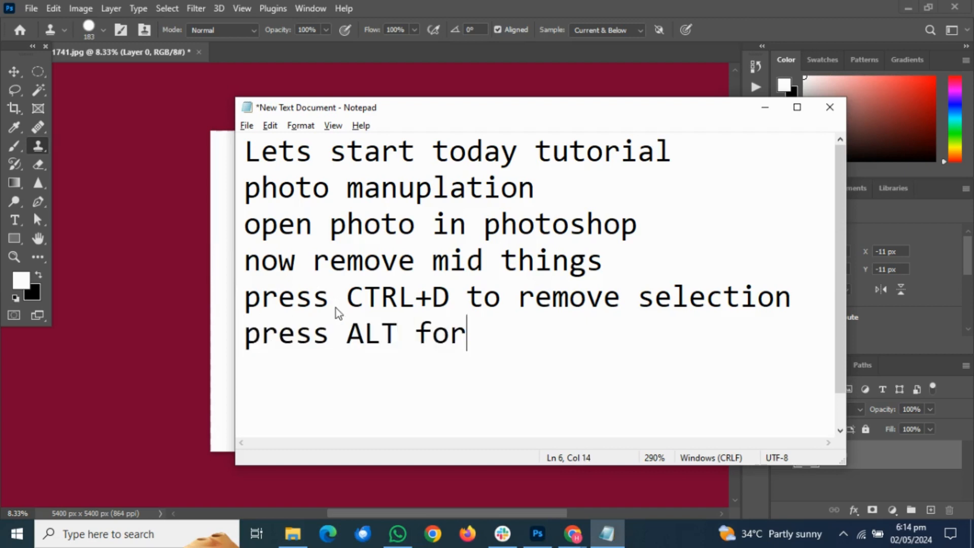
pyautogui.write(' select')
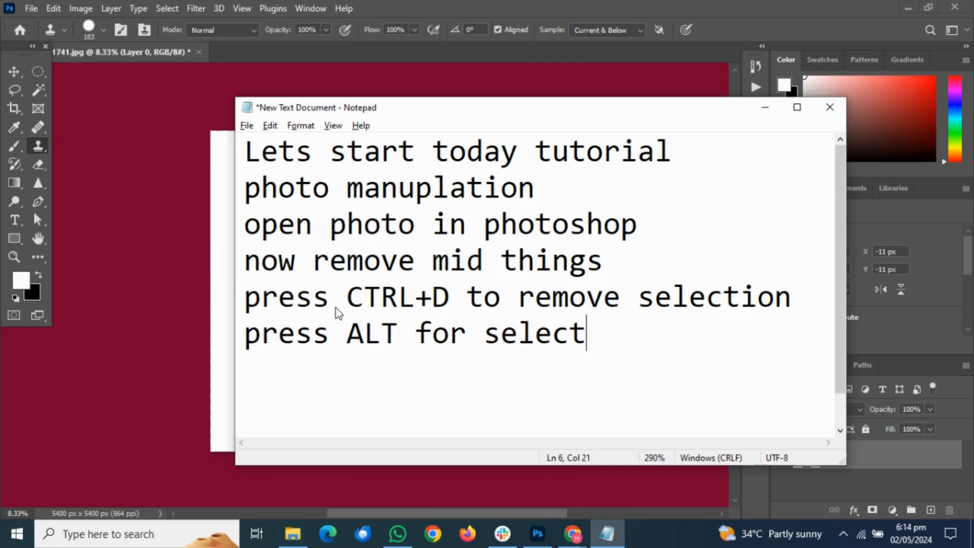
pyautogui.press('Return')
# - Switch back to Photoshop and clone clean glass over the remaining filament support parts in the bulb's neck
pyautogui.hotkey('alt', 'Tab')
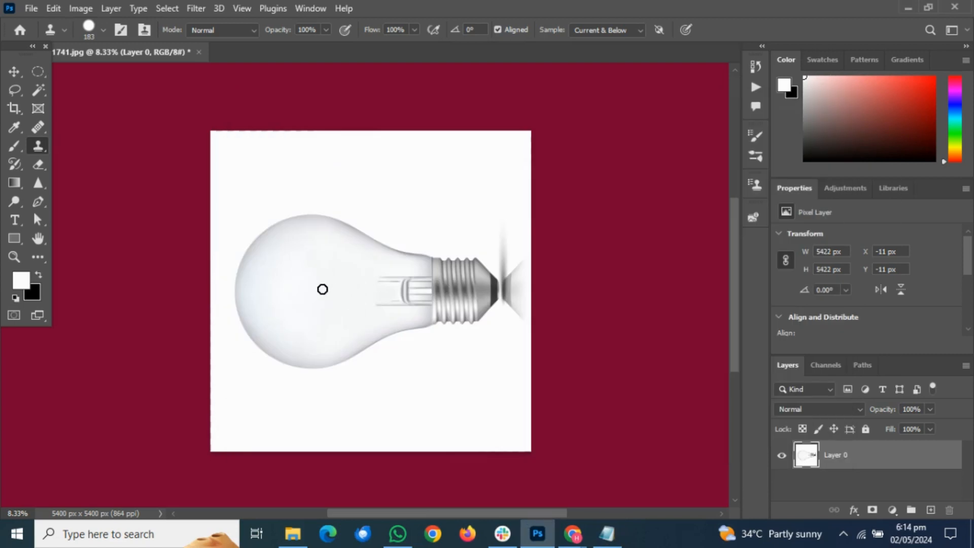
pyautogui.press('alt')
pyautogui.moveTo(305, 289)
pyautogui.mouseDown()
pyautogui.moveTo(405, 282)
pyautogui.moveTo(377, 304)
pyautogui.moveTo(413, 302)
pyautogui.moveTo(406, 293)
pyautogui.moveTo(416, 278)
pyautogui.moveTo(413, 305)
pyautogui.moveTo(422, 306)
pyautogui.moveTo(423, 277)
pyautogui.moveTo(426, 306)
pyautogui.moveTo(427, 283)
pyautogui.moveTo(411, 290)
pyautogui.moveTo(425, 298)
pyautogui.moveTo(405, 297)
pyautogui.moveTo(378, 277)
pyautogui.moveTo(408, 277)
pyautogui.moveTo(385, 301)
pyautogui.mouseUp()
pyautogui.hotkey('ctrl', 'z')
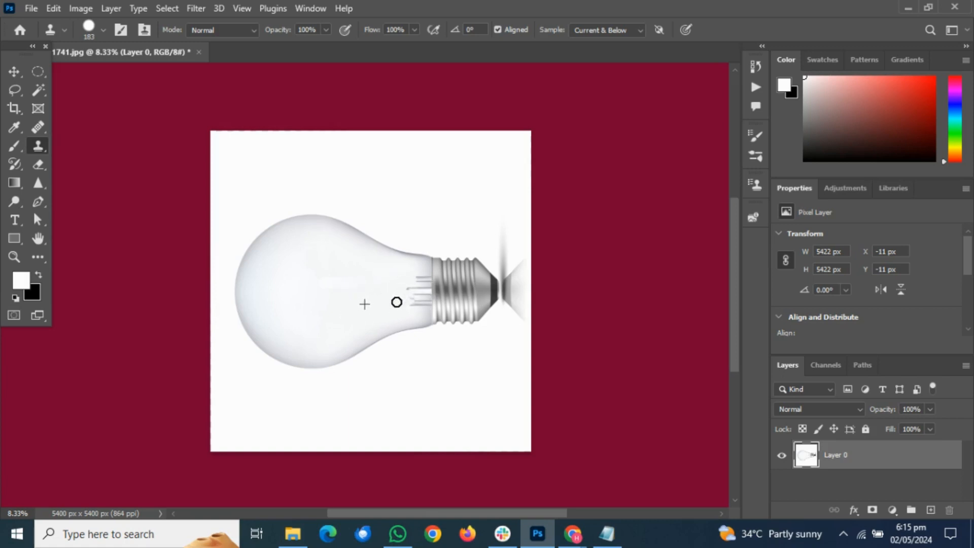
pyautogui.moveTo(416, 289)
pyautogui.mouseDown()
pyautogui.moveTo(425, 278)
pyautogui.moveTo(424, 302)
pyautogui.moveTo(404, 301)
pyautogui.moveTo(426, 291)
pyautogui.moveTo(426, 301)
pyautogui.moveTo(426, 287)
pyautogui.moveTo(387, 297)
pyautogui.mouseUp()
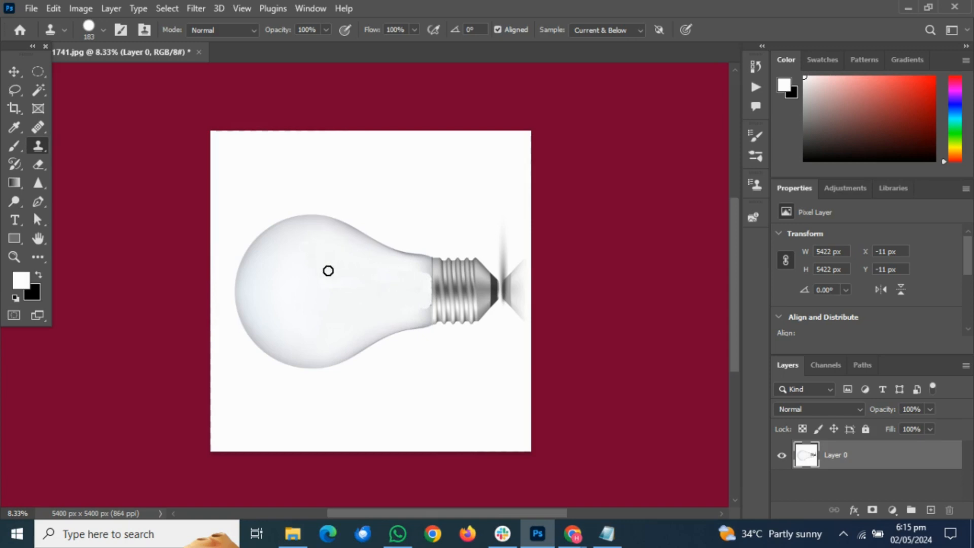
# - Switch to Notepad and add the line "now add water and fishes" to the note
pyautogui.click(606, 533)
pyautogui.write('n')
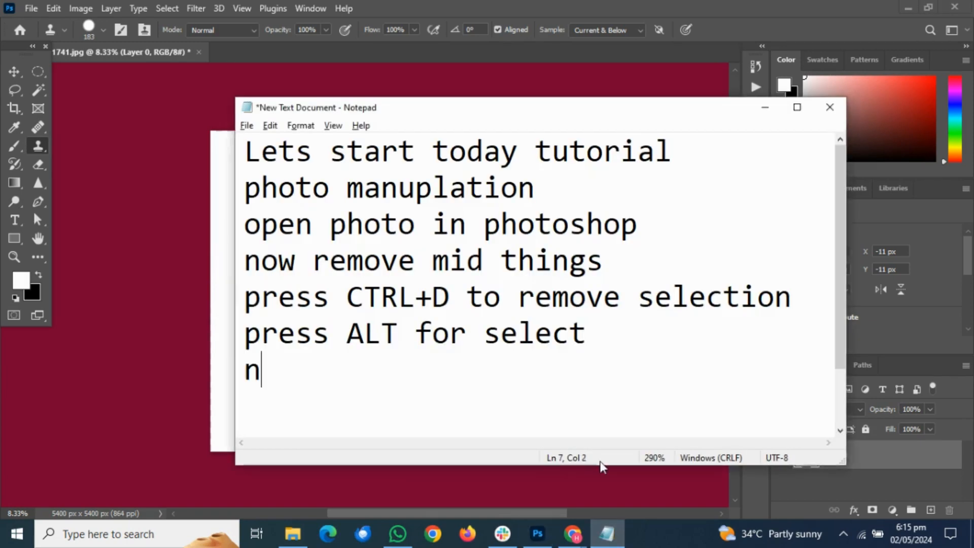
pyautogui.write('ow add wate')
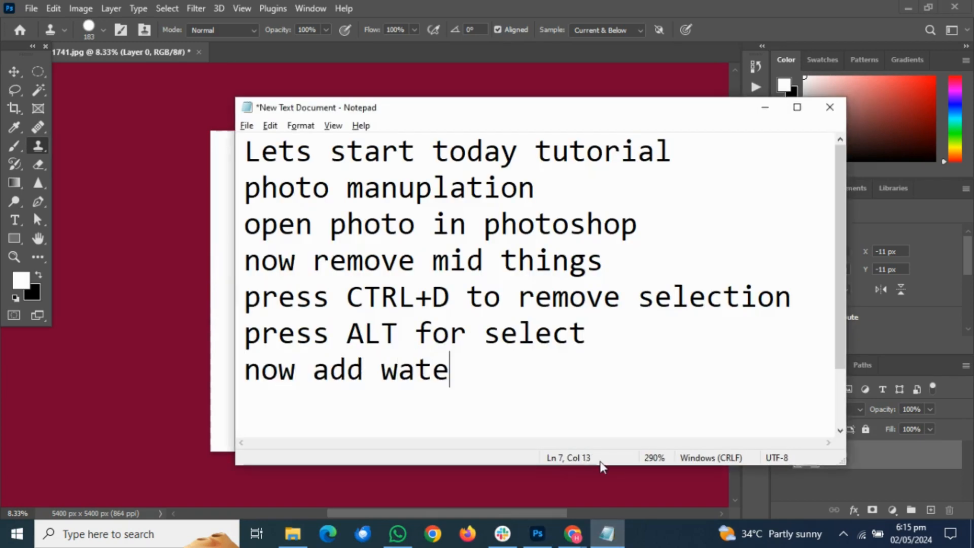
pyautogui.write('r ab')
pyautogui.press('BackSpace')
pyautogui.write('nd ')
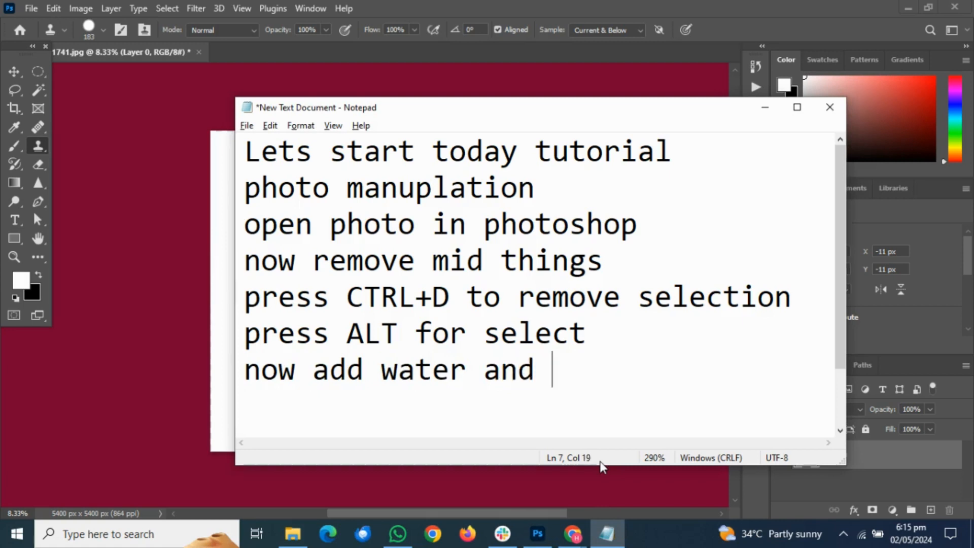
pyautogui.write('fishes')
pyautogui.press('Return')
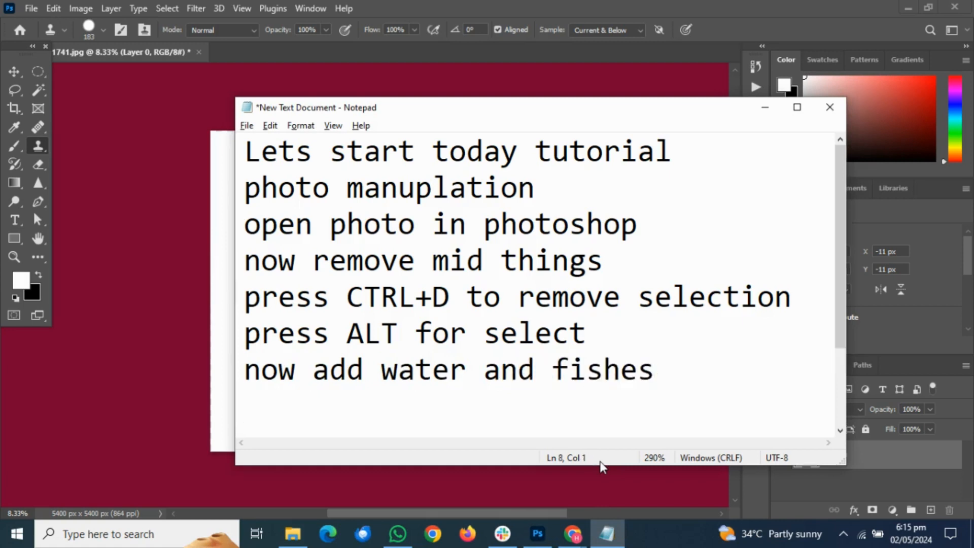
pyautogui.click(607, 534)
# - Place the safe-water-header-Photoroom image from the Downloads folder into the bulb document, scaled to 32.23% and positioned over the bulb's lower half
pyautogui.click(292, 534)
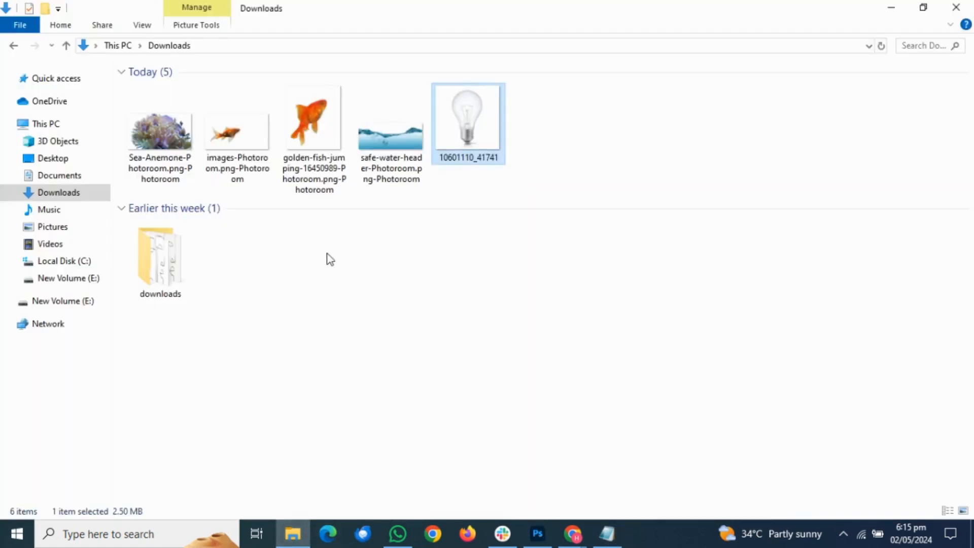
pyautogui.moveTo(391, 133); pyautogui.dragTo(393, 346)
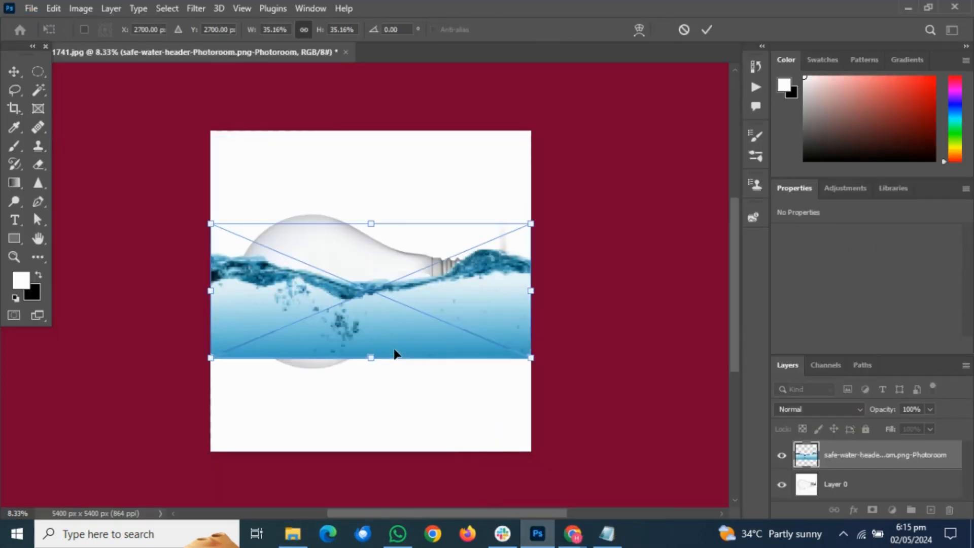
pyautogui.moveTo(470, 344); pyautogui.dragTo(441, 329)
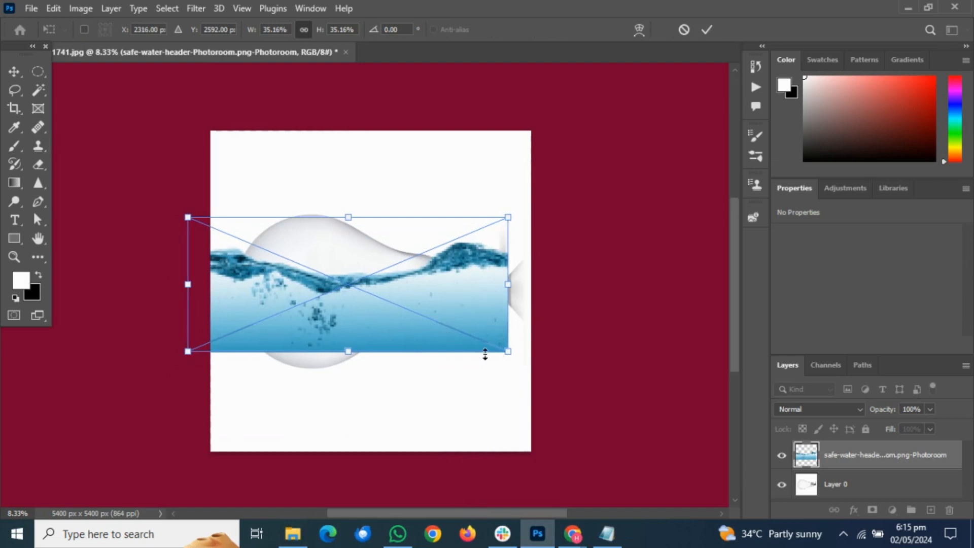
pyautogui.moveTo(509, 353); pyautogui.dragTo(481, 340)
pyautogui.moveTo(428, 321); pyautogui.dragTo(413, 338)
pyautogui.press('Down')
pyautogui.press('Down')
pyautogui.press('Down')
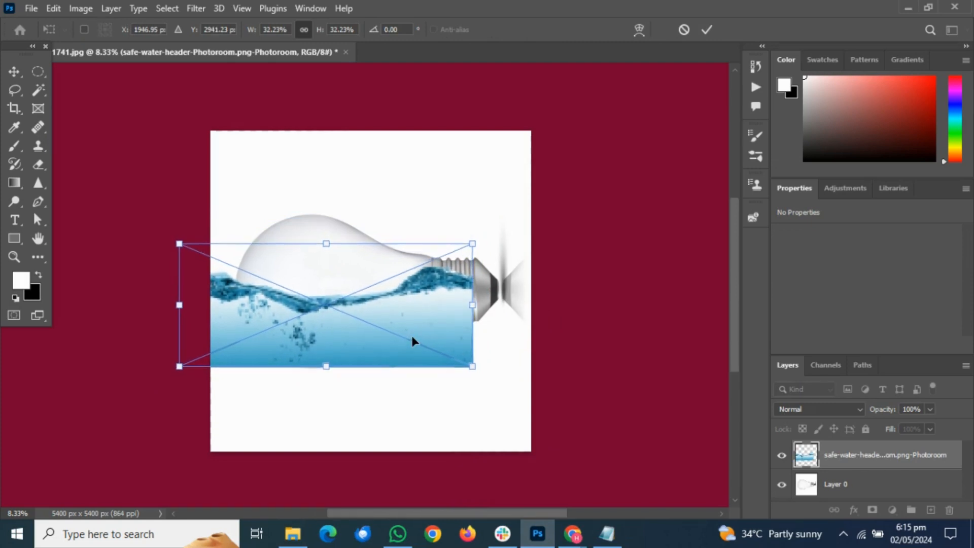
# - Set the water layer's blending mode to Multiply, commit its placement, and add a layer mask to it
pyautogui.click(857, 411)
pyautogui.click(801, 218)
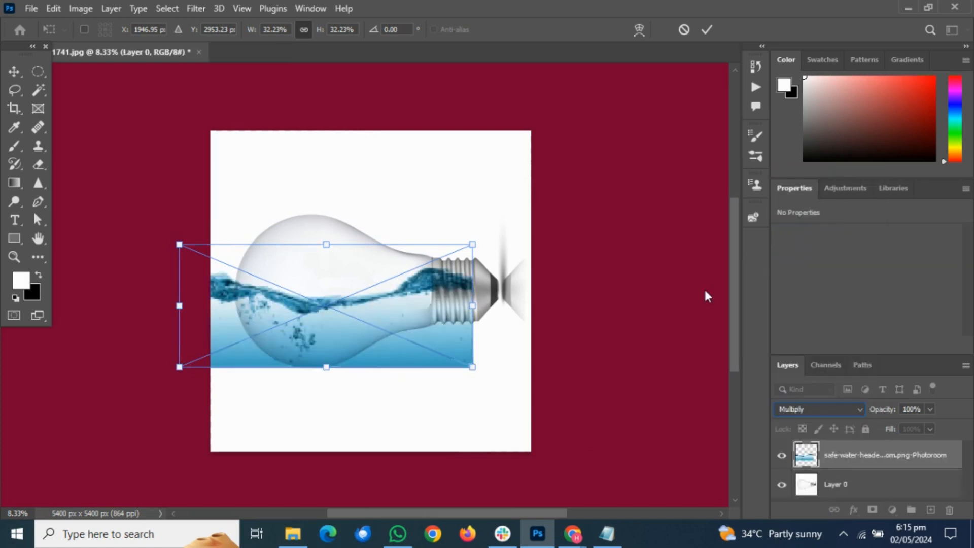
pyautogui.press('s')
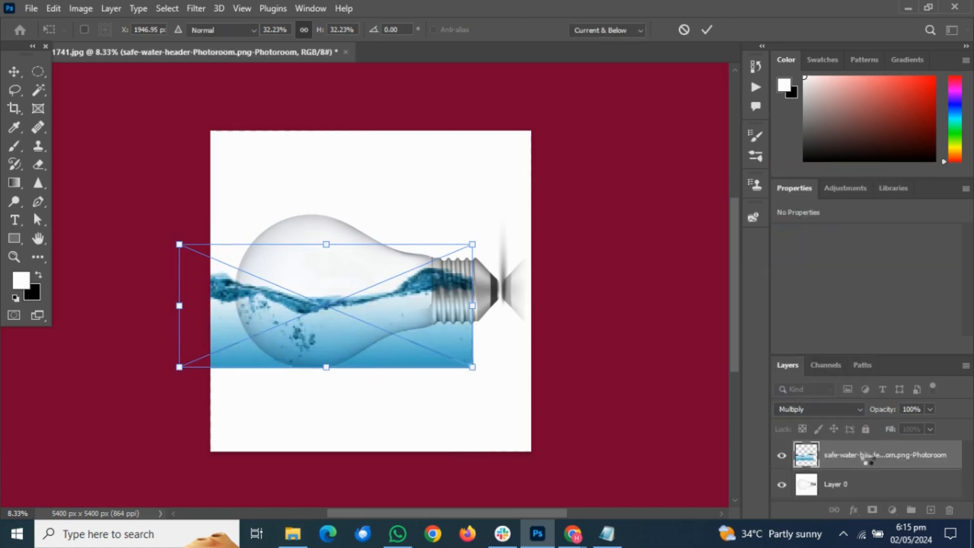
pyautogui.click(872, 509)
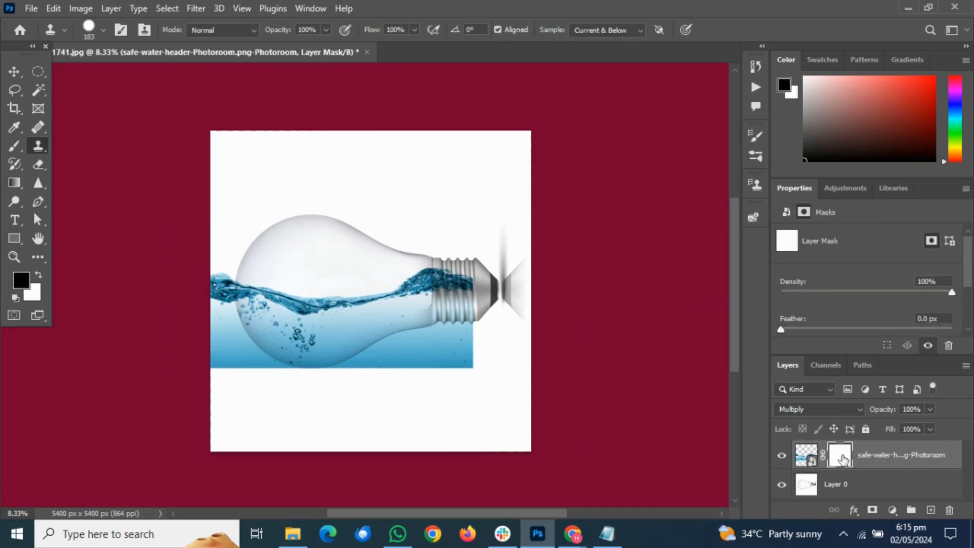
# - Set up the Brush tool with foreground colour #000000, a size of 306 px, 0% hardness and 100% opacity
pyautogui.click(21, 280)
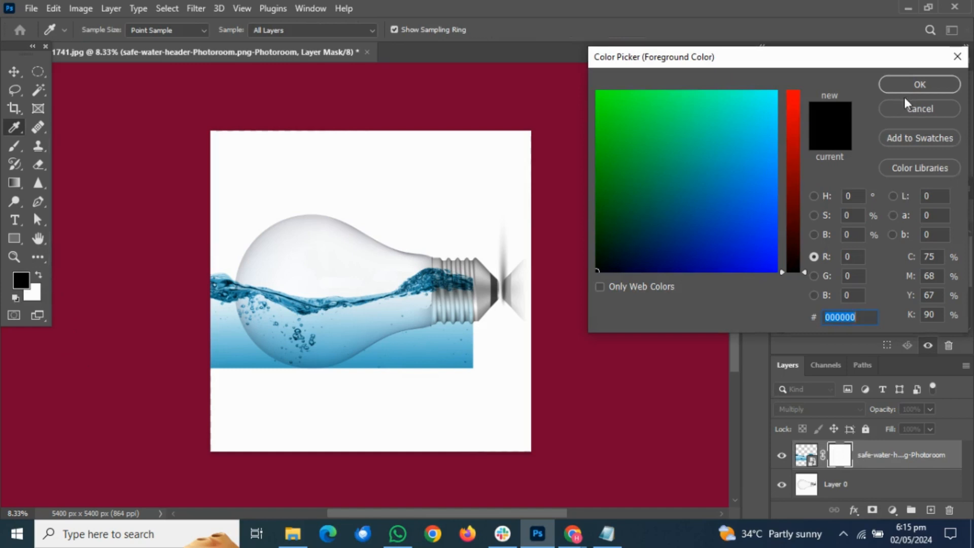
pyautogui.click(909, 85)
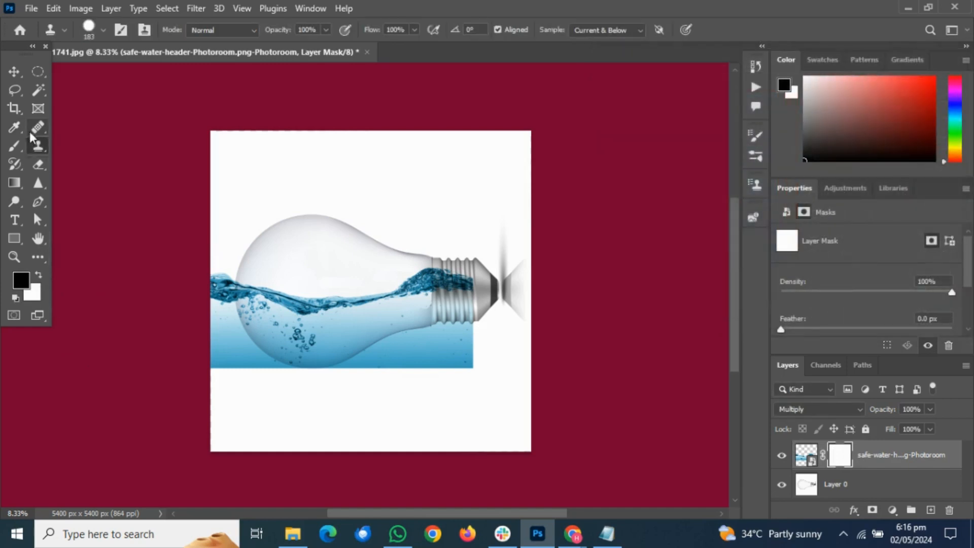
pyautogui.click(20, 143)
pyautogui.click(104, 30)
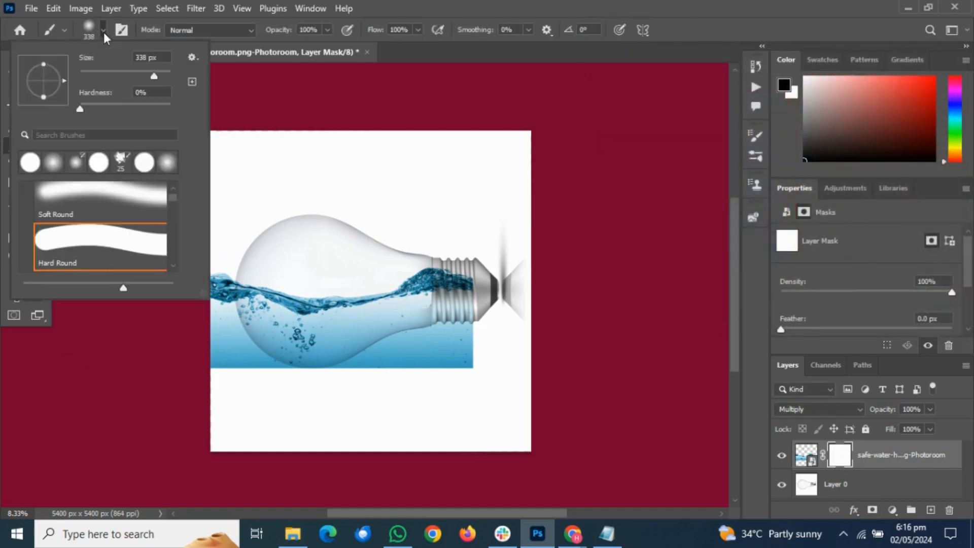
pyautogui.moveTo(154, 75); pyautogui.dragTo(153, 77)
pyautogui.moveTo(81, 108); pyautogui.dragTo(69, 111)
pyautogui.click(327, 30)
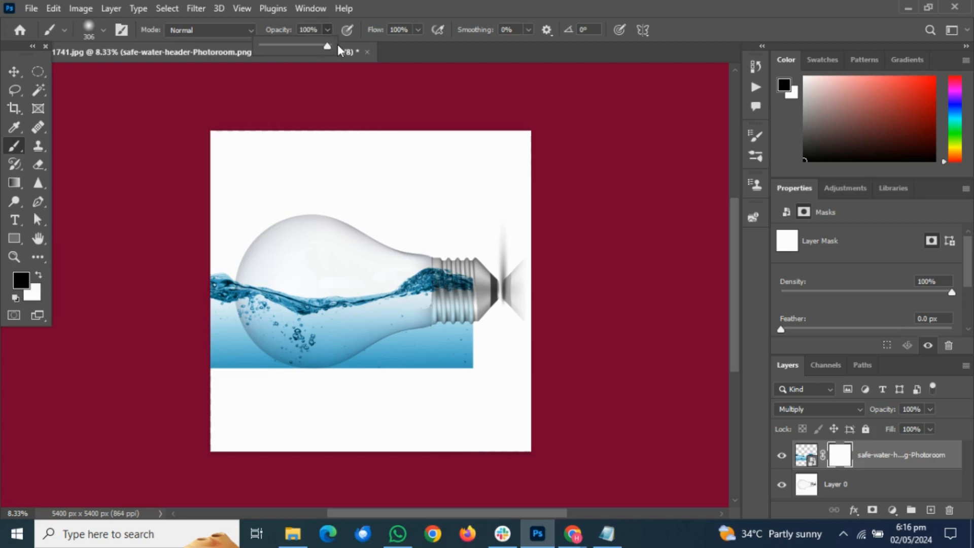
# - Paint black on the water layer's mask to hide the water over the screw base and outside the bulb's left and lower-left edges
pyautogui.moveTo(466, 369)
pyautogui.mouseDown()
pyautogui.moveTo(441, 378)
pyautogui.moveTo(483, 349)
pyautogui.moveTo(452, 360)
pyautogui.moveTo(468, 313)
pyautogui.moveTo(462, 264)
pyautogui.mouseUp()
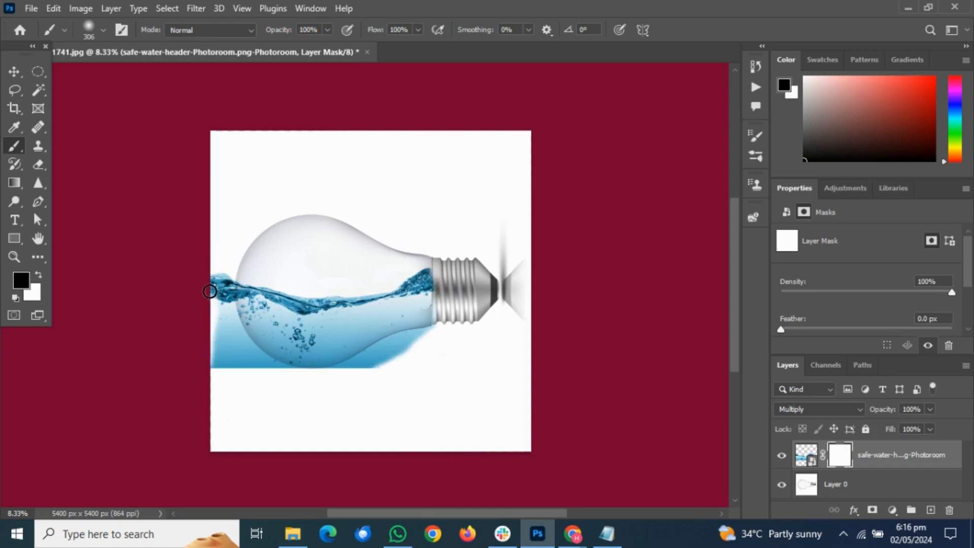
pyautogui.moveTo(218, 315)
pyautogui.mouseDown()
pyautogui.moveTo(223, 351)
pyautogui.moveTo(249, 381)
pyautogui.mouseUp()
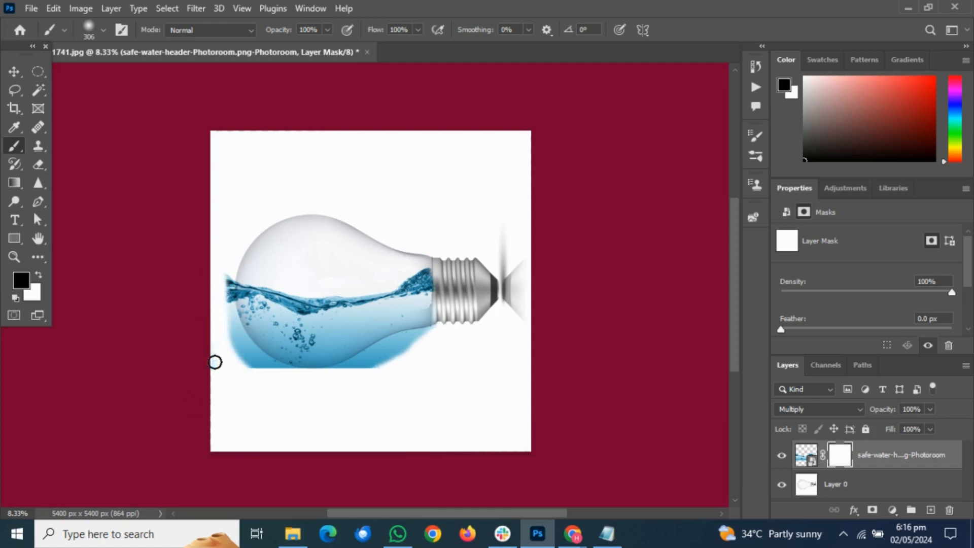
pyautogui.hotkey('ctrl', '+')
pyautogui.hotkey('ctrl', '+')
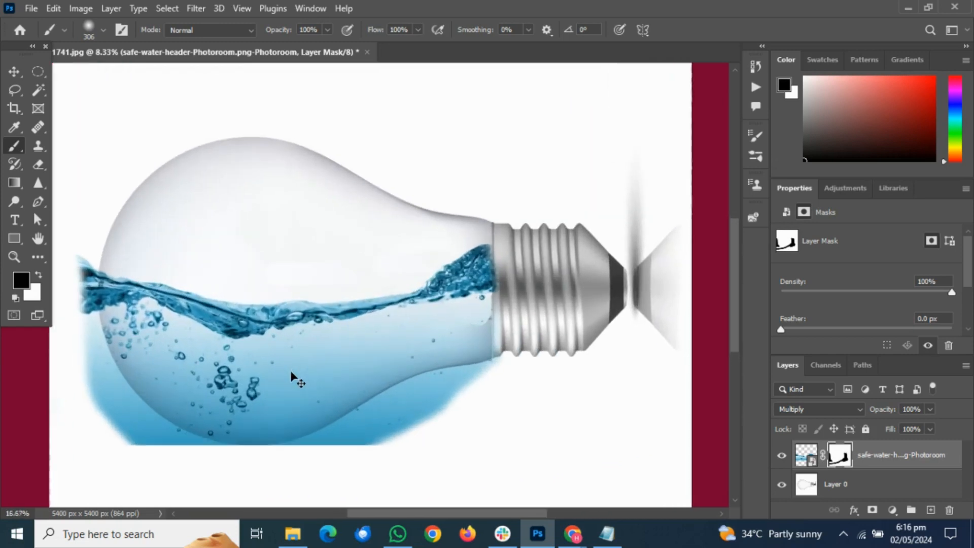
pyautogui.hotkey('ctrl', '+')
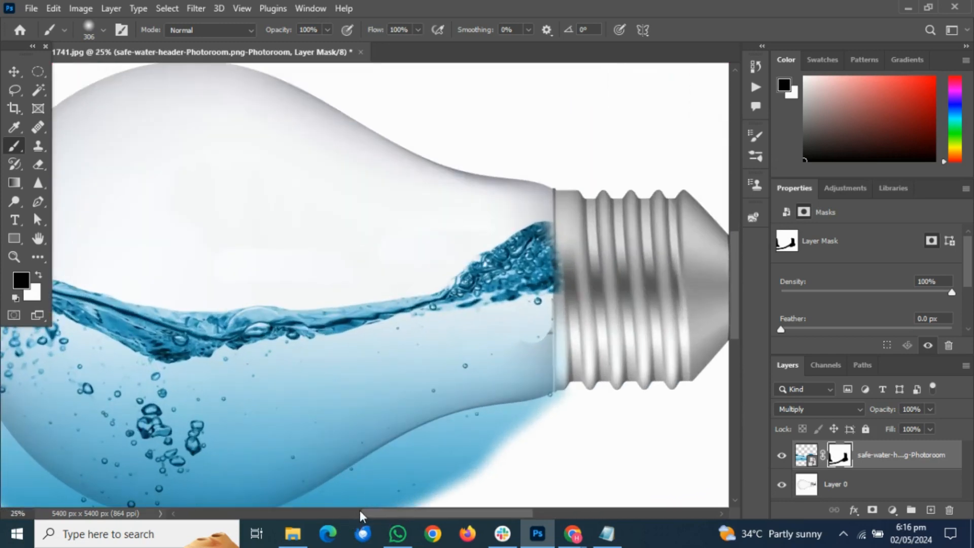
pyautogui.moveTo(360, 510); pyautogui.dragTo(284, 513)
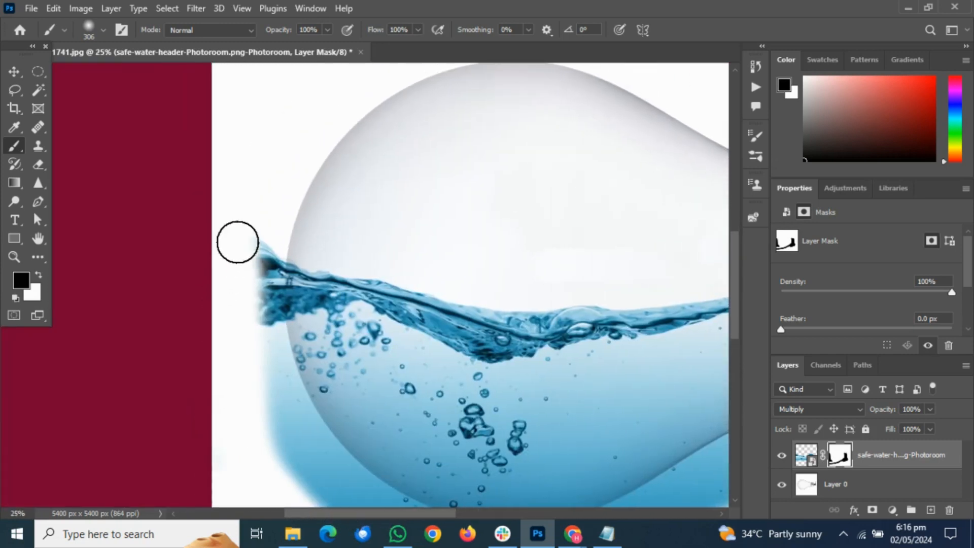
pyautogui.moveTo(237, 242)
pyautogui.mouseDown()
pyautogui.moveTo(243, 262)
pyautogui.moveTo(245, 240)
pyautogui.moveTo(246, 267)
pyautogui.moveTo(254, 254)
pyautogui.moveTo(238, 441)
pyautogui.moveTo(260, 402)
pyautogui.moveTo(257, 365)
pyautogui.moveTo(269, 382)
pyautogui.moveTo(279, 471)
pyautogui.moveTo(269, 414)
pyautogui.moveTo(292, 448)
pyautogui.moveTo(281, 416)
pyautogui.moveTo(295, 446)
pyautogui.moveTo(311, 494)
pyautogui.mouseUp()
pyautogui.scroll(-4, 320, 450)
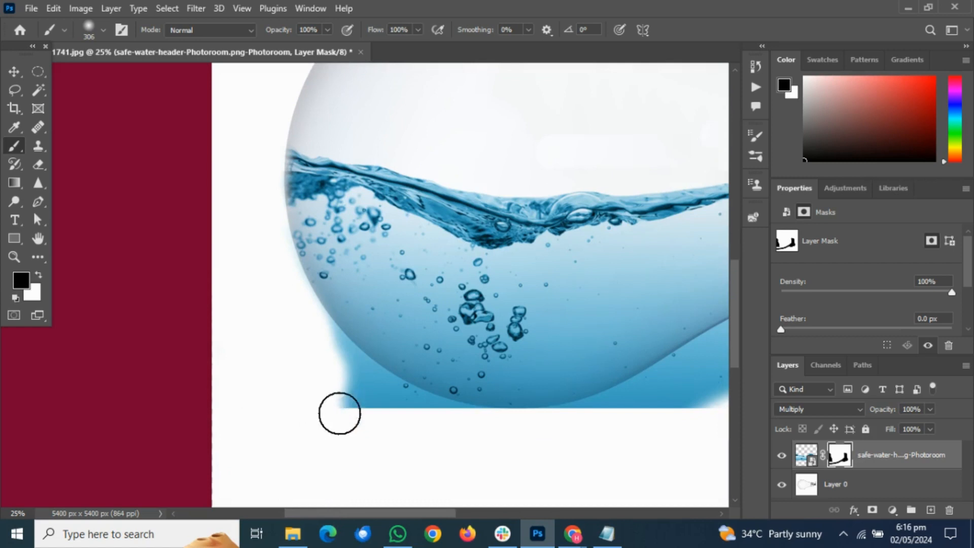
pyautogui.moveTo(340, 413); pyautogui.dragTo(314, 363)
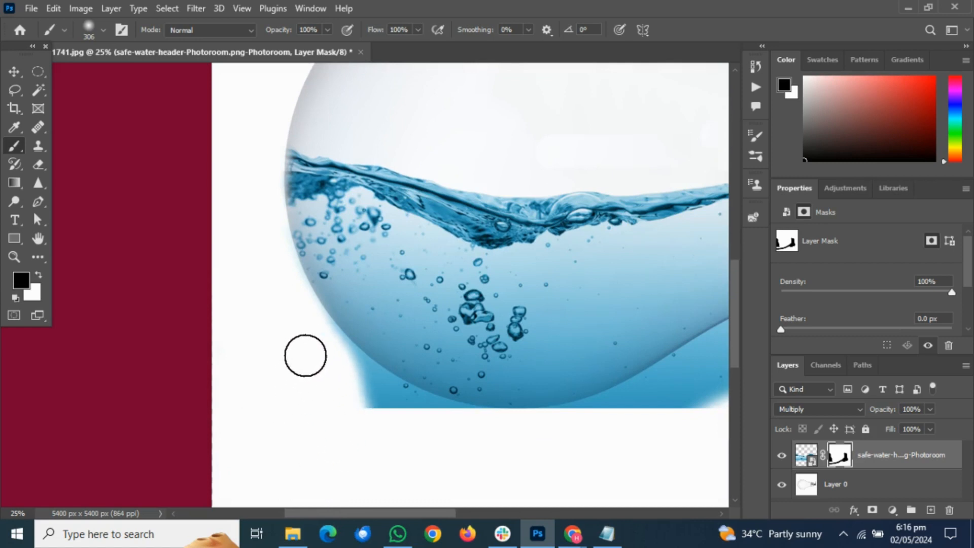
pyautogui.moveTo(313, 426)
pyautogui.mouseDown()
pyautogui.moveTo(343, 420)
pyautogui.moveTo(313, 420)
pyautogui.moveTo(315, 381)
pyautogui.moveTo(331, 379)
pyautogui.moveTo(321, 385)
pyautogui.moveTo(319, 363)
pyautogui.moveTo(330, 372)
pyautogui.moveTo(311, 343)
pyautogui.mouseUp()
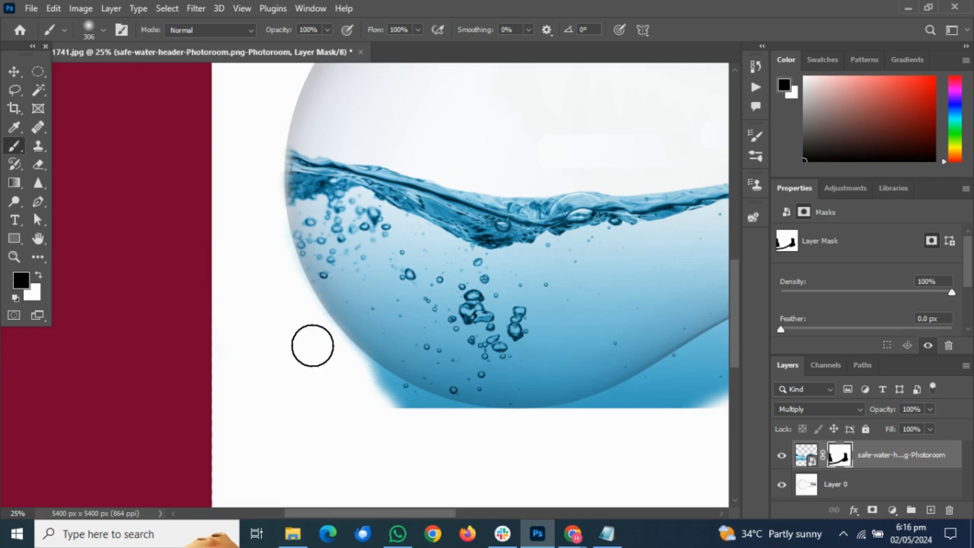
pyautogui.moveTo(373, 435)
pyautogui.mouseDown()
pyautogui.moveTo(391, 444)
pyautogui.moveTo(372, 442)
pyautogui.moveTo(381, 413)
pyautogui.moveTo(351, 412)
pyautogui.moveTo(357, 400)
pyautogui.moveTo(377, 434)
pyautogui.moveTo(334, 401)
pyautogui.moveTo(362, 399)
pyautogui.moveTo(350, 413)
pyautogui.moveTo(402, 440)
pyautogui.moveTo(409, 431)
pyautogui.moveTo(436, 438)
pyautogui.moveTo(410, 442)
pyautogui.moveTo(435, 461)
pyautogui.moveTo(411, 451)
pyautogui.moveTo(453, 443)
pyautogui.moveTo(420, 450)
pyautogui.moveTo(377, 436)
pyautogui.moveTo(412, 431)
pyautogui.mouseUp()
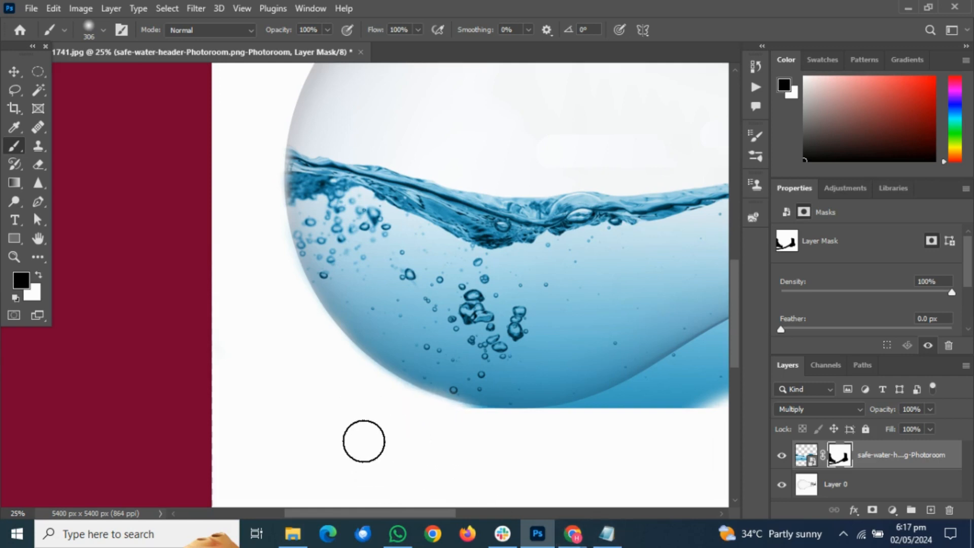
# - Paint black on the mask to hide the leftover water below the bulb's neck and along its bottom edge
pyautogui.moveTo(719, 515); pyautogui.dragTo(719, 514)
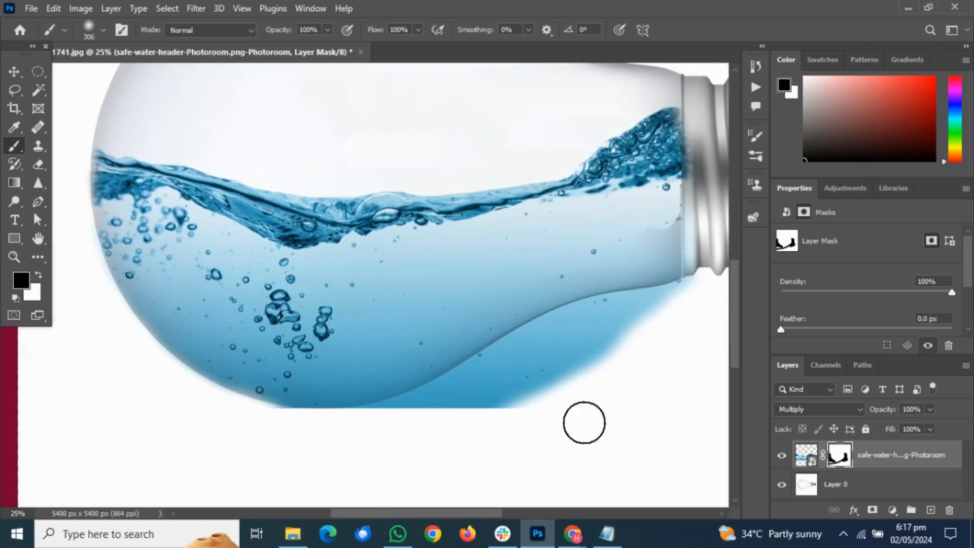
pyautogui.moveTo(583, 420)
pyautogui.mouseDown()
pyautogui.moveTo(598, 399)
pyautogui.moveTo(583, 387)
pyautogui.moveTo(633, 384)
pyautogui.moveTo(648, 342)
pyautogui.moveTo(689, 306)
pyautogui.moveTo(694, 327)
pyautogui.moveTo(601, 363)
pyautogui.moveTo(624, 360)
pyautogui.moveTo(617, 347)
pyautogui.moveTo(578, 345)
pyautogui.moveTo(549, 393)
pyautogui.moveTo(508, 418)
pyautogui.moveTo(482, 397)
pyautogui.moveTo(470, 409)
pyautogui.moveTo(547, 383)
pyautogui.moveTo(527, 375)
pyautogui.moveTo(559, 367)
pyautogui.moveTo(573, 350)
pyautogui.moveTo(630, 343)
pyautogui.moveTo(603, 342)
pyautogui.moveTo(634, 329)
pyautogui.moveTo(606, 331)
pyautogui.moveTo(642, 337)
pyautogui.mouseUp()
pyautogui.moveTo(517, 401)
pyautogui.mouseDown()
pyautogui.moveTo(449, 441)
pyautogui.moveTo(399, 436)
pyautogui.moveTo(418, 451)
pyautogui.moveTo(360, 452)
pyautogui.moveTo(366, 437)
pyautogui.moveTo(425, 437)
pyautogui.moveTo(393, 456)
pyautogui.moveTo(381, 446)
pyautogui.moveTo(350, 451)
pyautogui.moveTo(385, 466)
pyautogui.moveTo(435, 438)
pyautogui.moveTo(401, 437)
pyautogui.moveTo(433, 444)
pyautogui.moveTo(455, 409)
pyautogui.moveTo(483, 395)
pyautogui.moveTo(450, 396)
pyautogui.moveTo(460, 413)
pyautogui.moveTo(499, 374)
pyautogui.moveTo(538, 366)
pyautogui.moveTo(540, 391)
pyautogui.moveTo(384, 481)
pyautogui.moveTo(255, 432)
pyautogui.mouseUp()
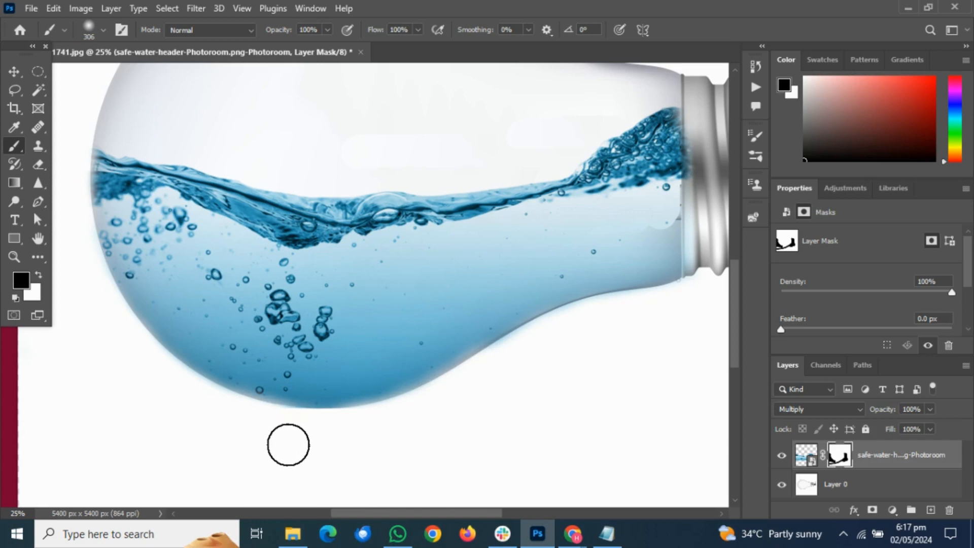
# - Paint black on the water mask at the middle of the waterline, and restore the water there with white
pyautogui.hotkey('ctrl', '-')
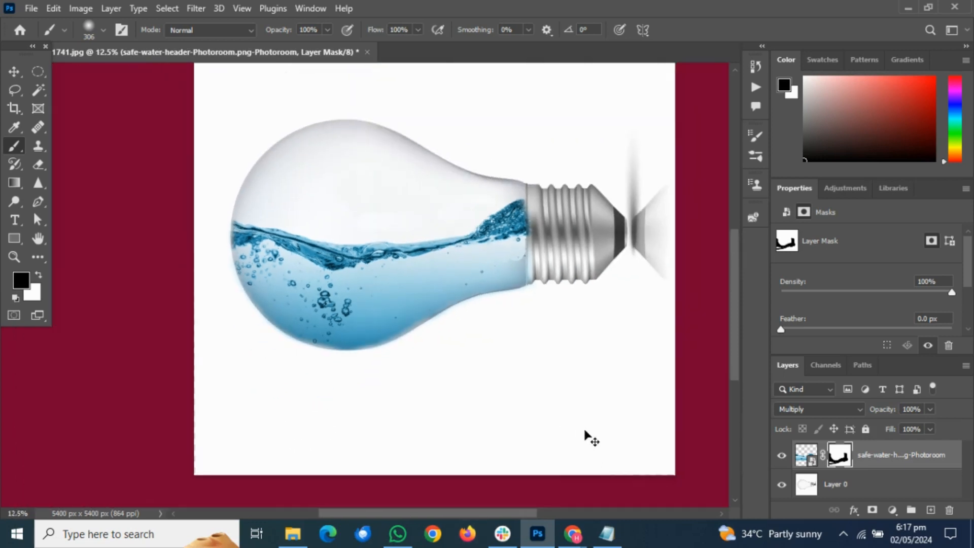
pyautogui.moveTo(395, 253)
pyautogui.mouseDown()
pyautogui.moveTo(415, 246)
pyautogui.moveTo(401, 274)
pyautogui.moveTo(397, 250)
pyautogui.mouseUp()
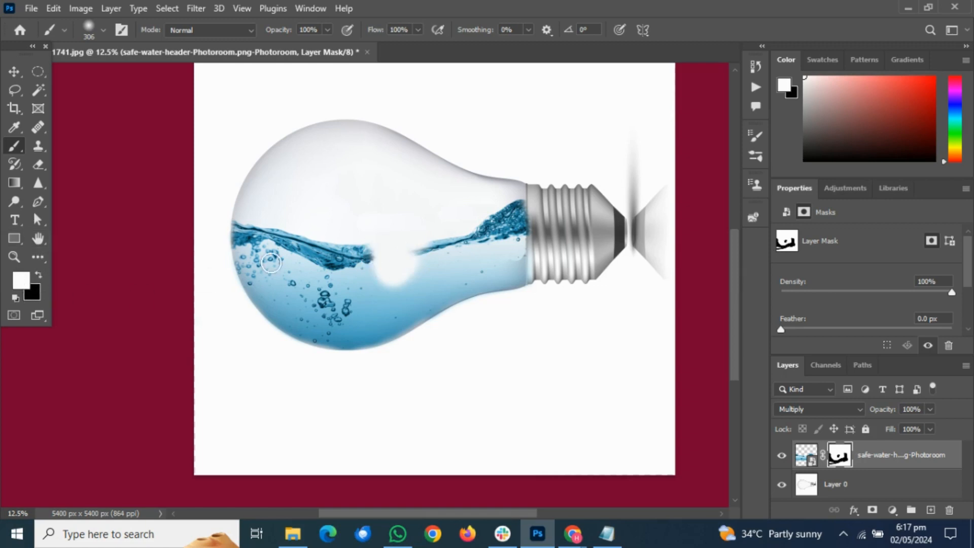
pyautogui.moveTo(380, 253); pyautogui.dragTo(377, 290)
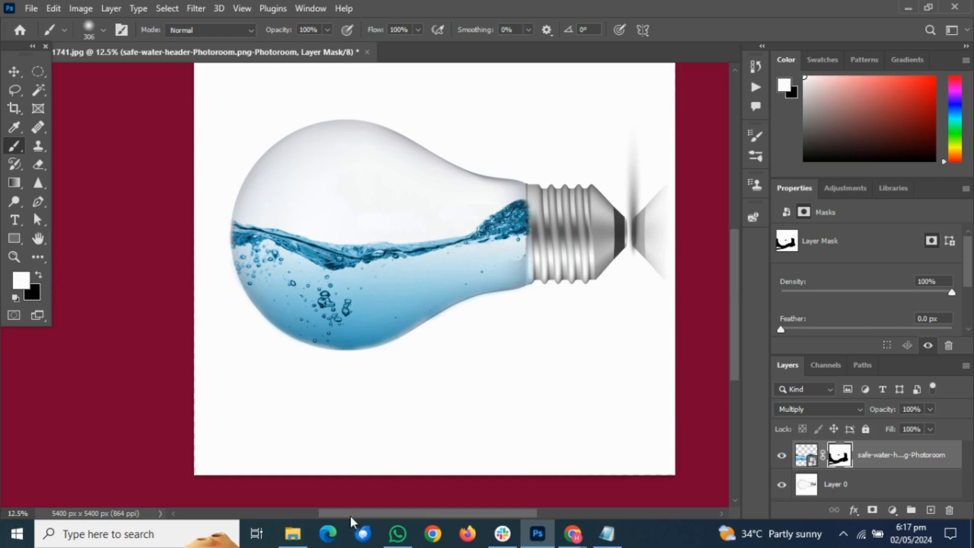
# - Place the Sea-Anemone-Photoroom image from the Downloads folder, scaled to 67.67%, rotated -12.77° and positioned over the bulb's lower edge
pyautogui.click(292, 534)
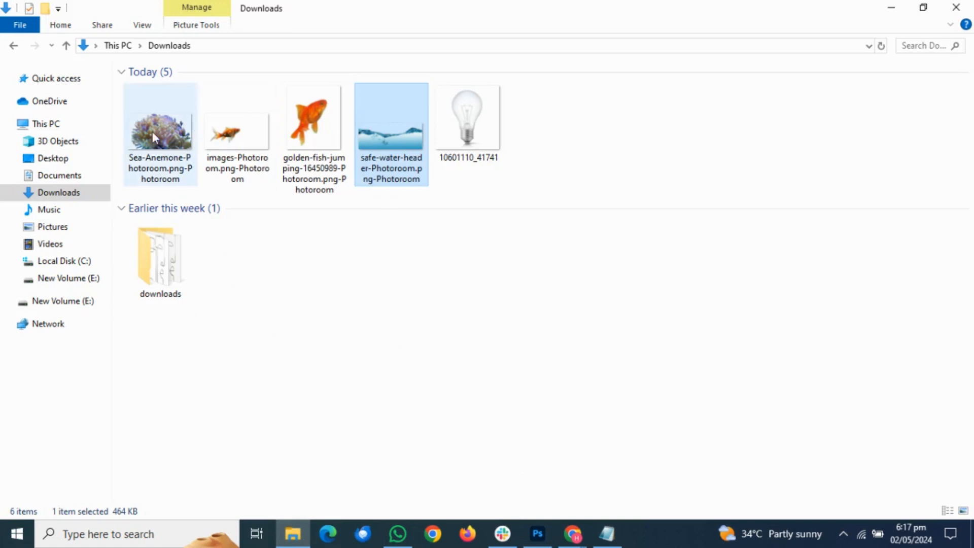
pyautogui.moveTo(152, 132); pyautogui.dragTo(435, 348)
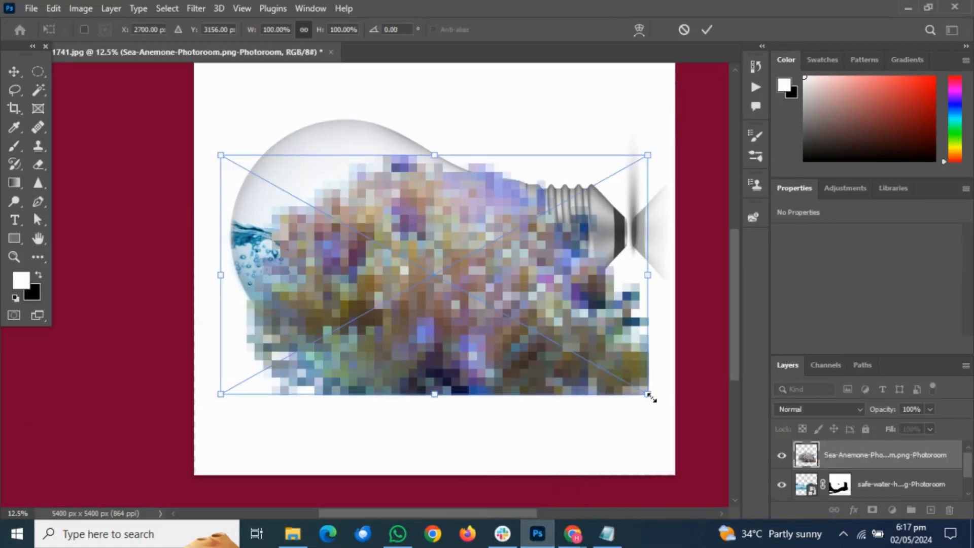
pyautogui.moveTo(649, 395); pyautogui.dragTo(578, 313)
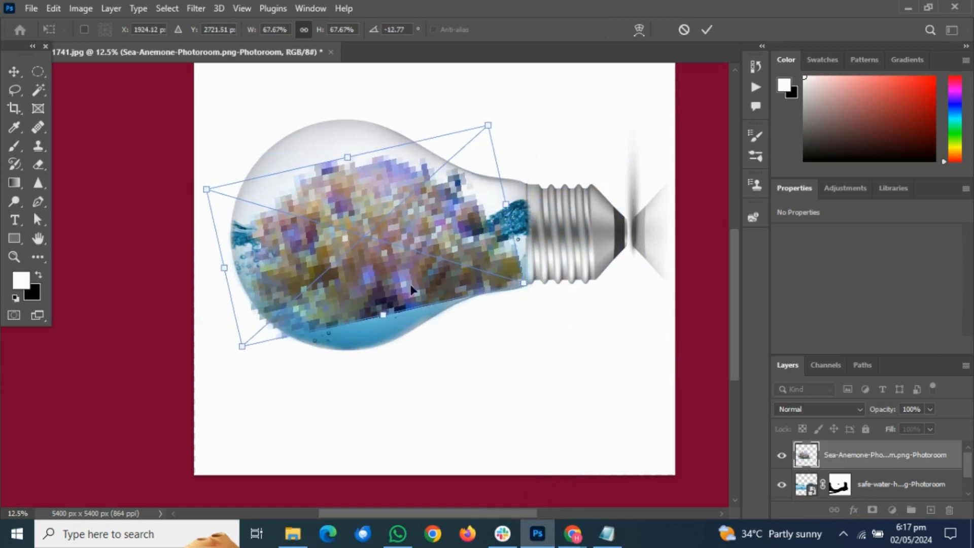
pyautogui.moveTo(408, 282); pyautogui.dragTo(421, 344)
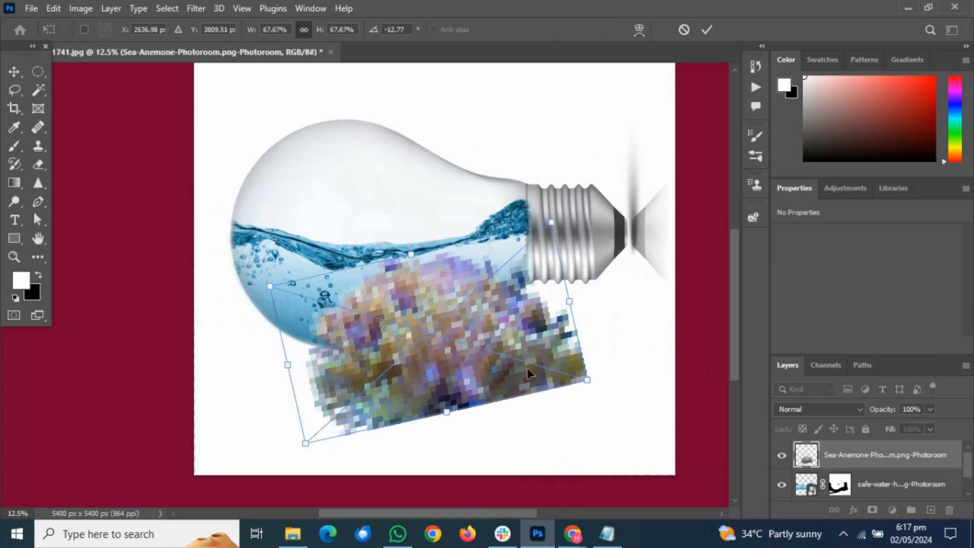
# - Scale the sea anemone to 34.75%, rotate it to -8.19° and position it across the lower edge near the bulb's neck
pyautogui.moveTo(588, 377); pyautogui.dragTo(472, 314)
pyautogui.moveTo(395, 324); pyautogui.dragTo(454, 313)
pyautogui.moveTo(528, 332); pyautogui.dragTo(492, 321)
pyautogui.moveTo(442, 302); pyautogui.dragTo(448, 317)
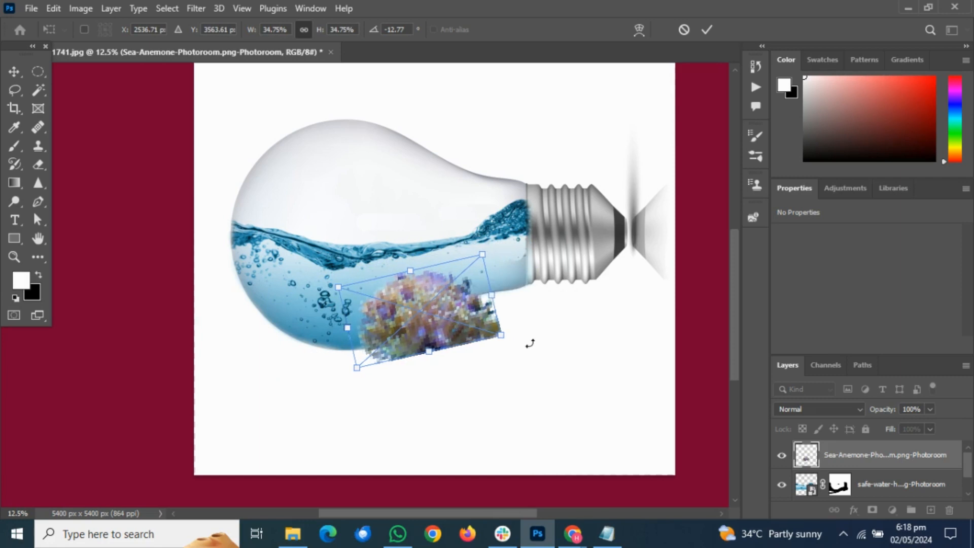
pyautogui.moveTo(528, 342); pyautogui.dragTo(529, 354)
pyautogui.moveTo(475, 323); pyautogui.dragTo(482, 328)
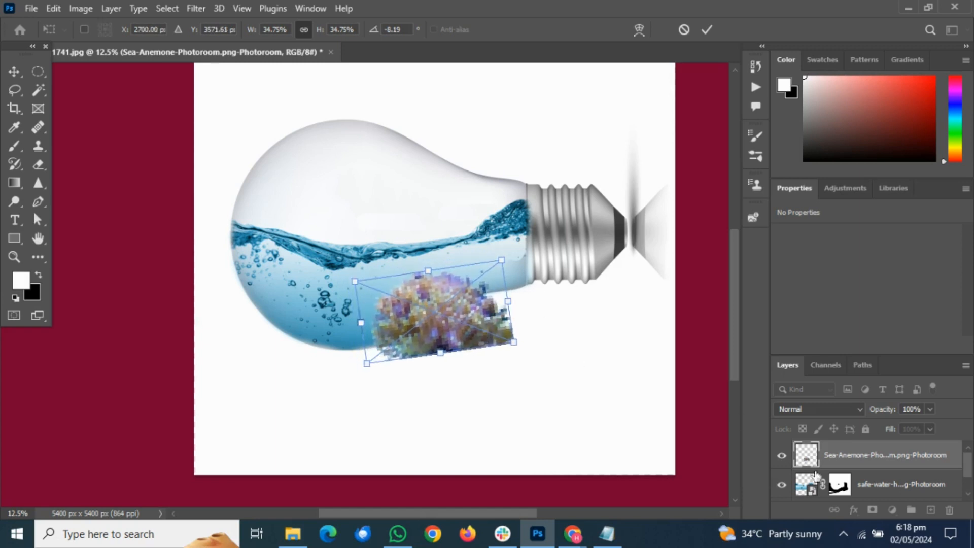
# - Commit the placement, add a layer mask to the sea anemone, and paint black to hide its cut-off lower edge outside the bulb
pyautogui.press('b')
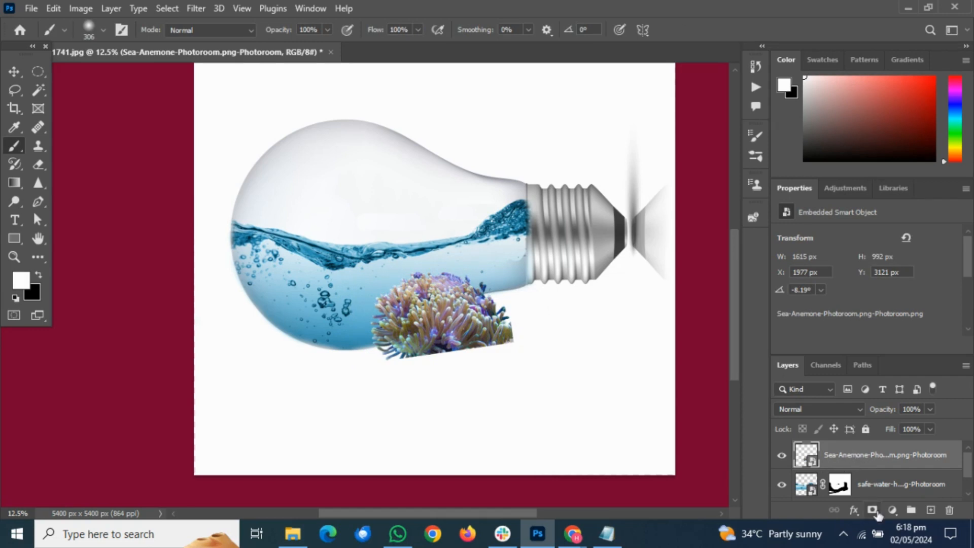
pyautogui.click(872, 510)
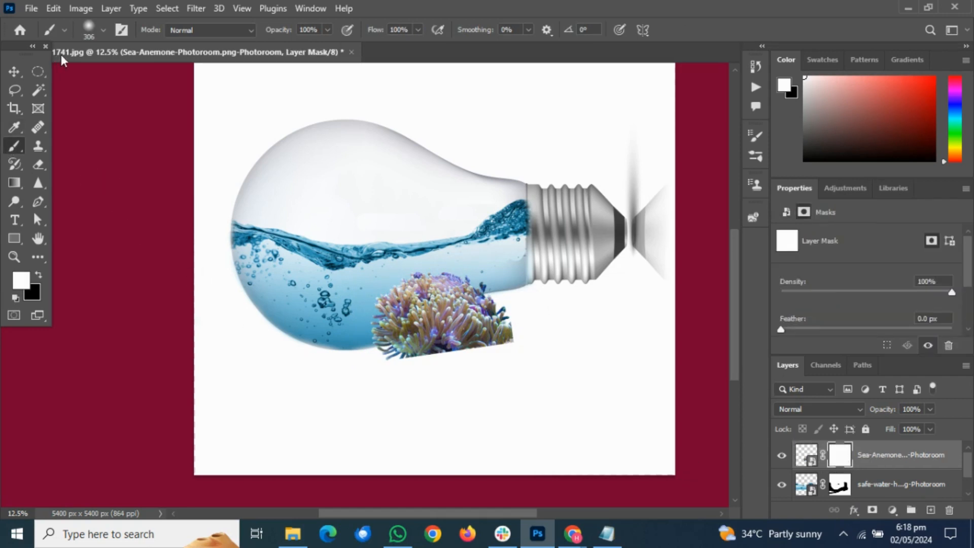
pyautogui.click(104, 30)
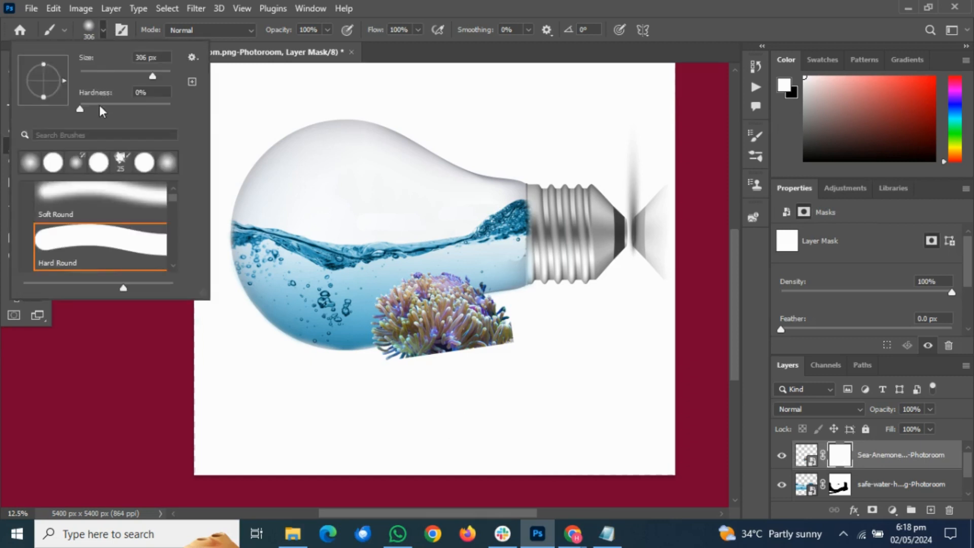
pyautogui.click(327, 31)
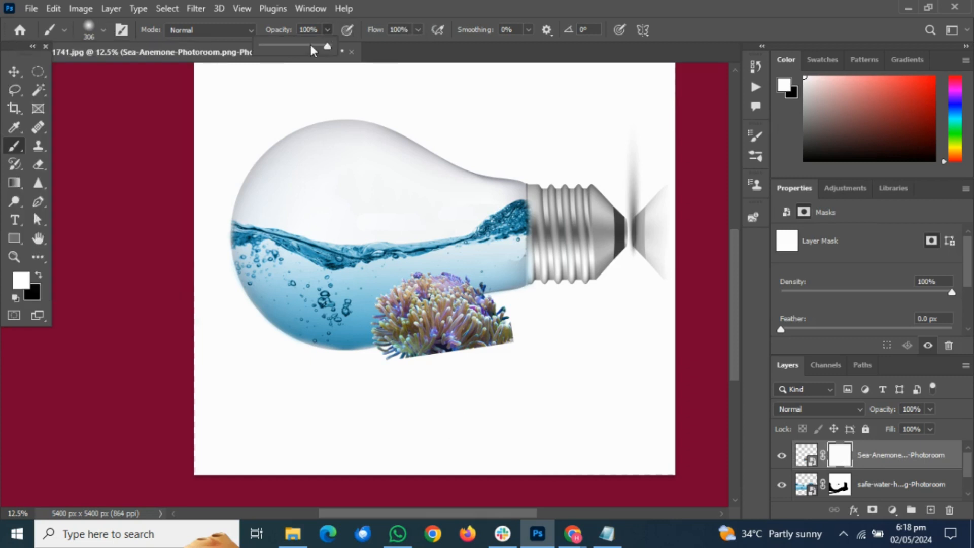
pyautogui.click(39, 277)
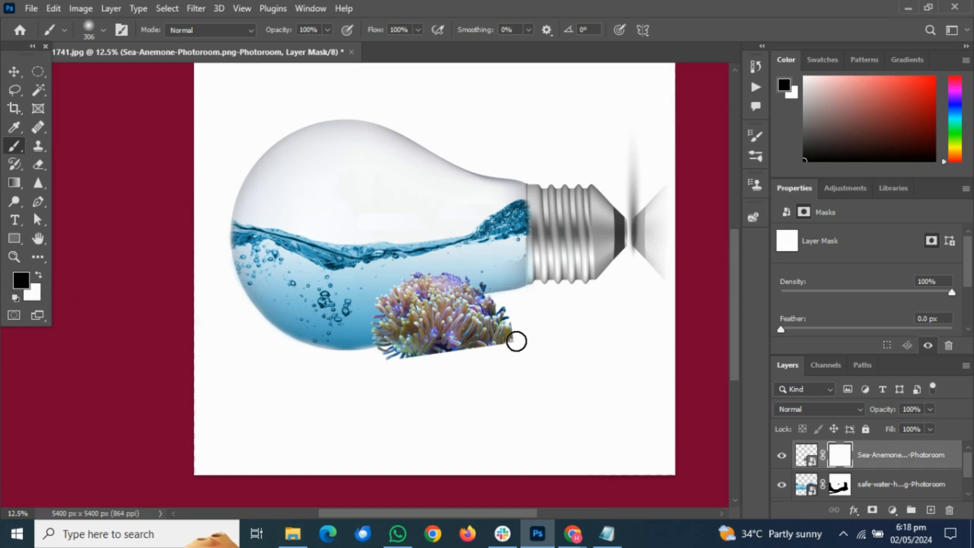
pyautogui.moveTo(517, 341)
pyautogui.mouseDown()
pyautogui.moveTo(485, 353)
pyautogui.moveTo(511, 347)
pyautogui.moveTo(515, 339)
pyautogui.moveTo(494, 332)
pyautogui.moveTo(485, 355)
pyautogui.moveTo(421, 369)
pyautogui.mouseUp()
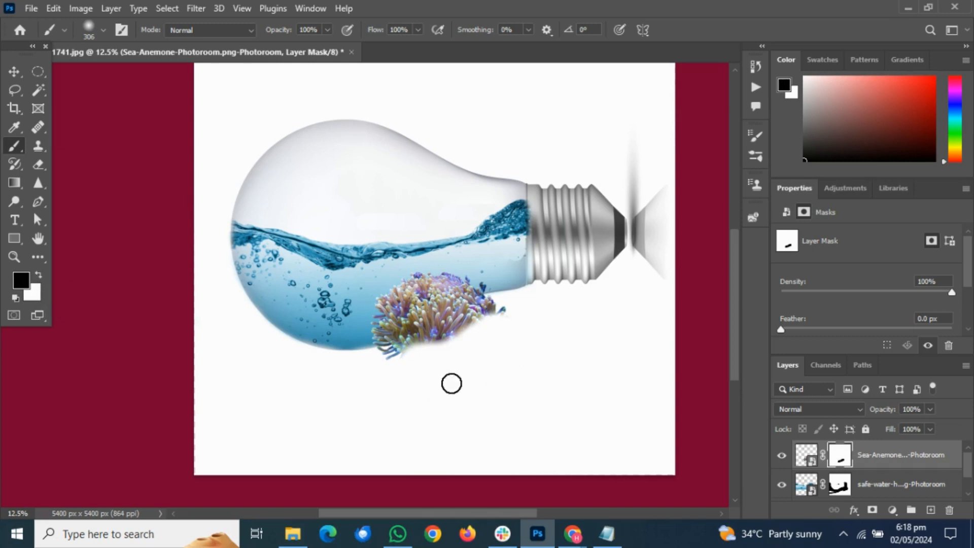
# - Set the sea anemone layer's blending mode to Multiply
pyautogui.click(14, 74)
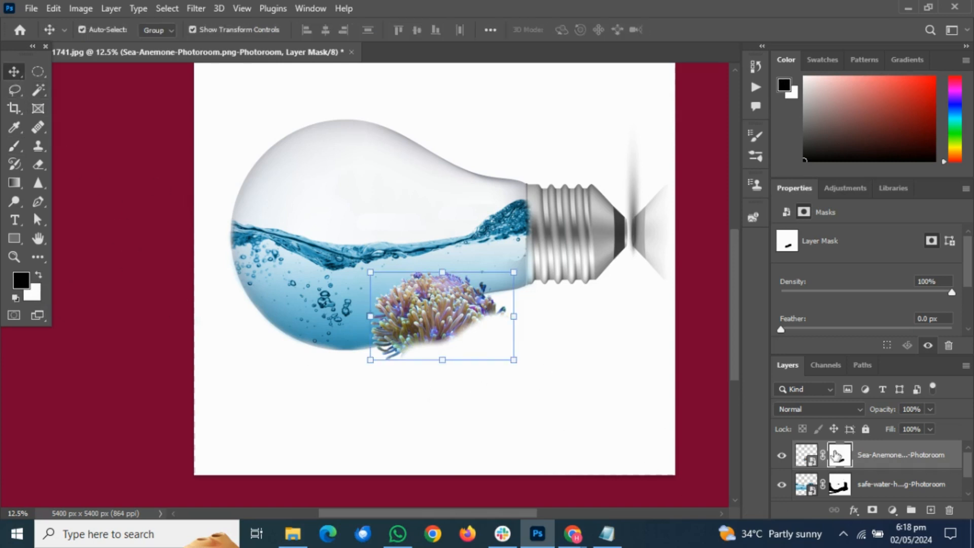
pyautogui.click(807, 455)
pyautogui.click(836, 410)
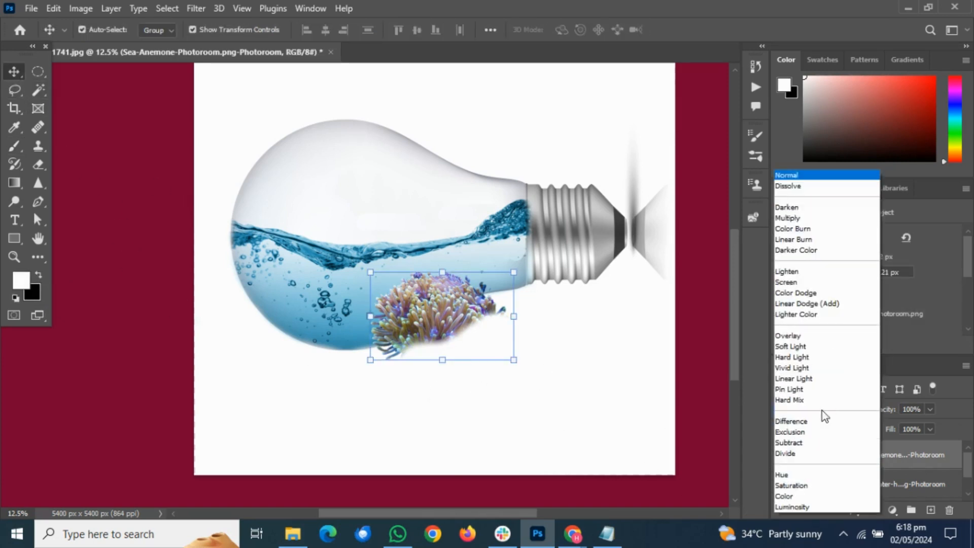
pyautogui.click(786, 218)
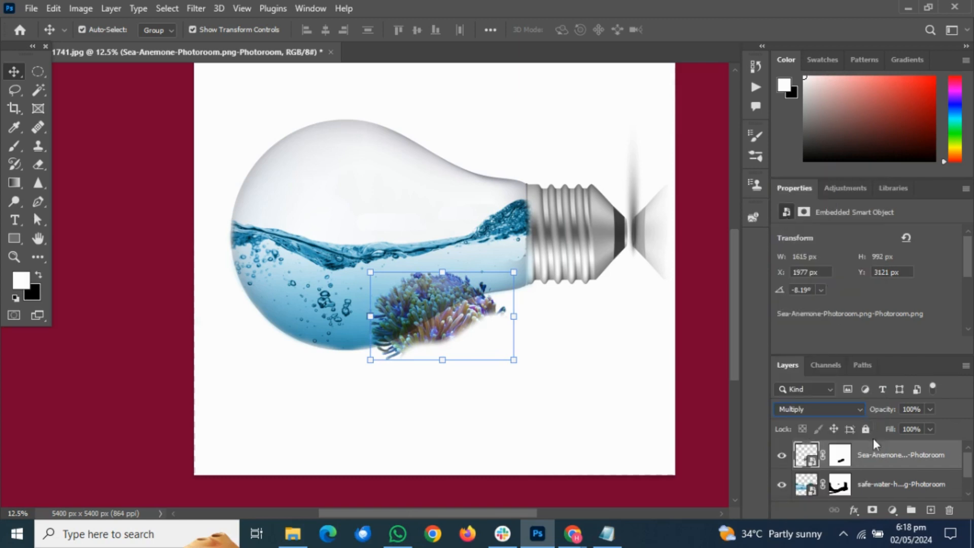
# - Paint black on the sea anemone's mask to hide everything outside the bulb's lower contour, and swap the foreground colour to white
pyautogui.click(12, 145)
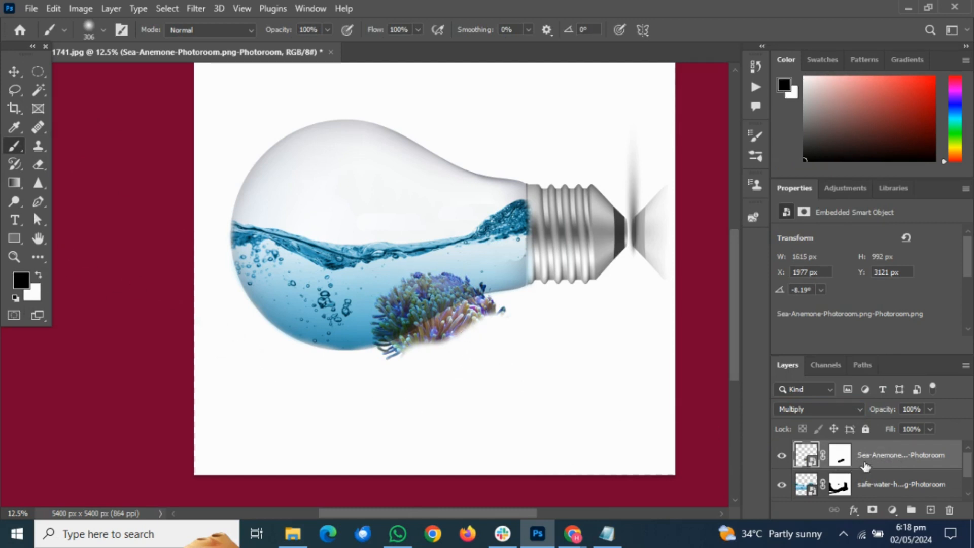
pyautogui.click(832, 459)
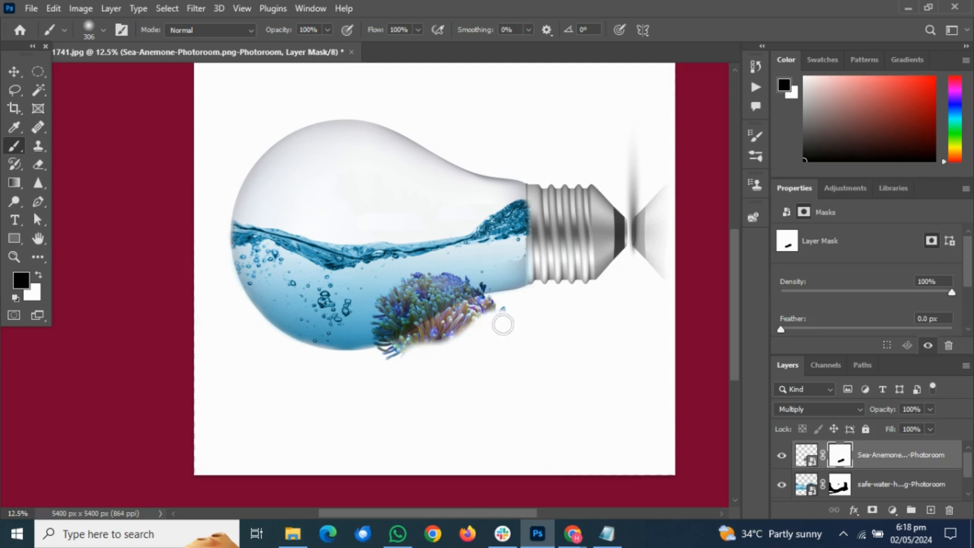
pyautogui.moveTo(503, 324)
pyautogui.mouseDown()
pyautogui.moveTo(470, 357)
pyautogui.moveTo(377, 379)
pyautogui.moveTo(436, 363)
pyautogui.moveTo(441, 342)
pyautogui.moveTo(497, 333)
pyautogui.moveTo(474, 333)
pyautogui.mouseUp()
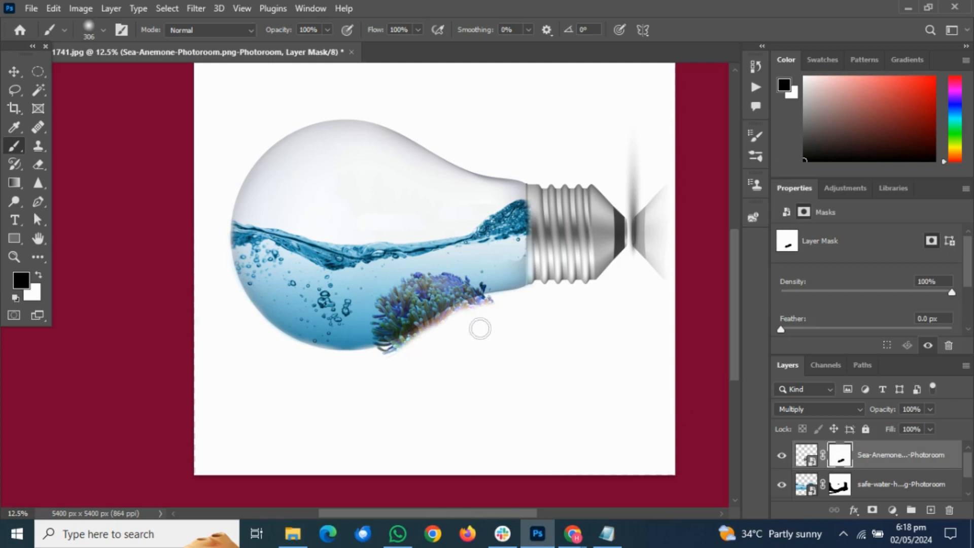
pyautogui.hotkey('ctrl', '+')
pyautogui.hotkey('ctrl', '+')
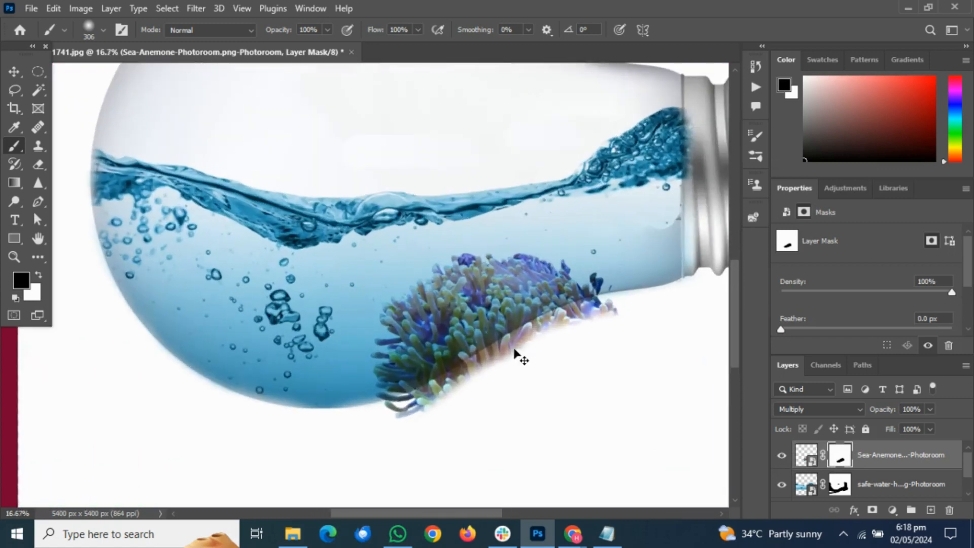
pyautogui.scroll(-3, 510, 362)
pyautogui.moveTo(426, 356)
pyautogui.mouseDown()
pyautogui.moveTo(399, 362)
pyautogui.moveTo(409, 362)
pyautogui.moveTo(399, 352)
pyautogui.moveTo(472, 336)
pyautogui.moveTo(477, 347)
pyautogui.moveTo(548, 285)
pyautogui.moveTo(578, 282)
pyautogui.moveTo(577, 254)
pyautogui.moveTo(612, 249)
pyautogui.moveTo(534, 283)
pyautogui.moveTo(573, 272)
pyautogui.mouseUp()
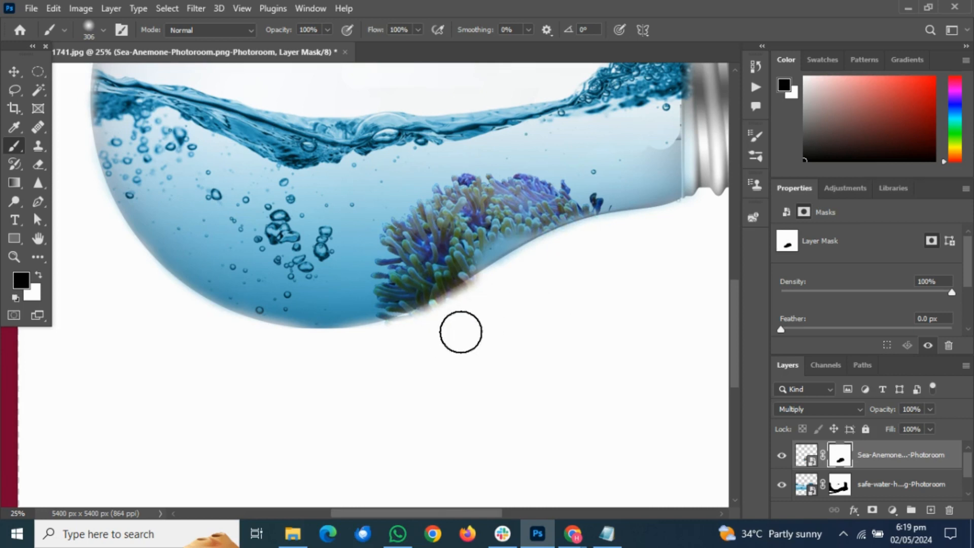
pyautogui.moveTo(480, 327)
pyautogui.mouseDown()
pyautogui.moveTo(457, 324)
pyautogui.moveTo(476, 317)
pyautogui.moveTo(402, 351)
pyautogui.moveTo(423, 346)
pyautogui.mouseUp()
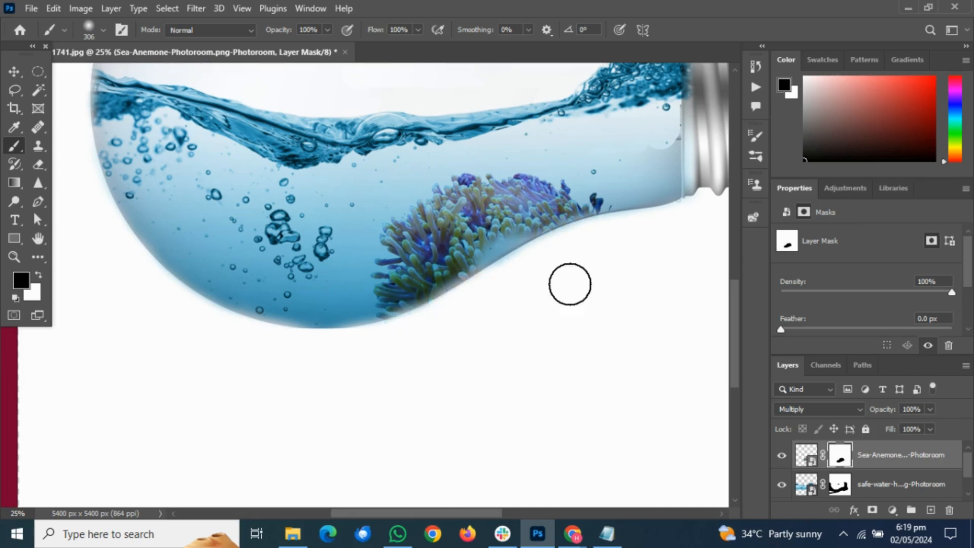
pyautogui.hotkey('ctrl', '-')
pyautogui.hotkey('ctrl', '-')
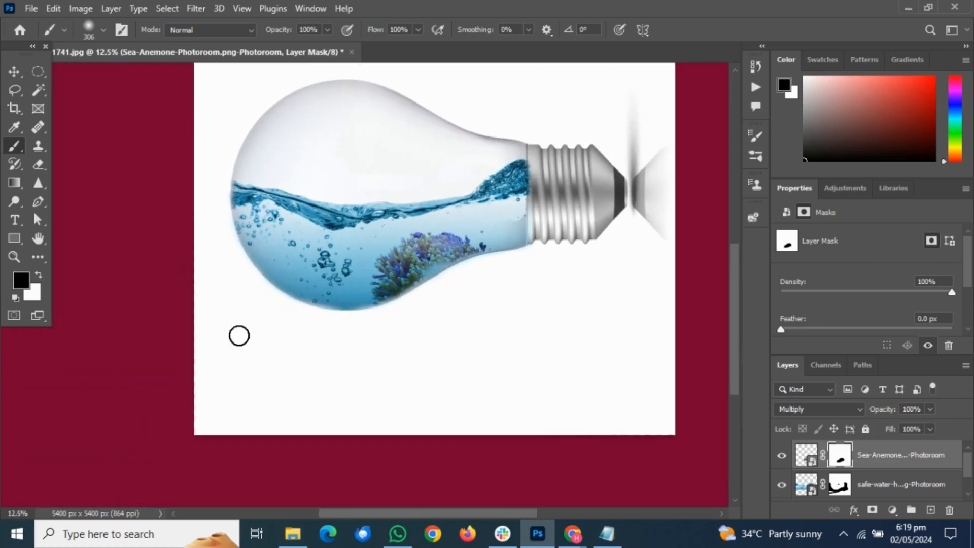
pyautogui.click(39, 273)
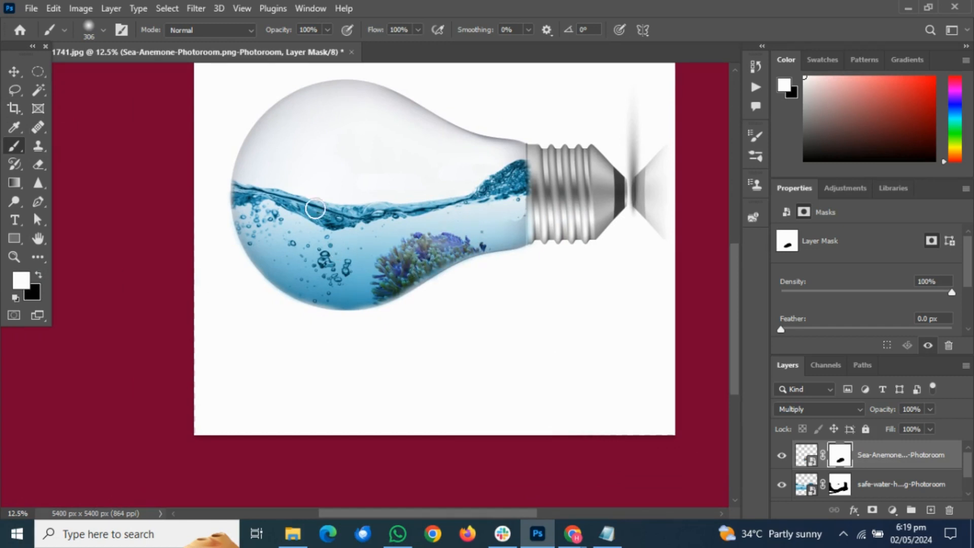
# - Place the golden-fish-jumping image from the Downloads folder and scale it down to 6.98%
pyautogui.click(14, 73)
pyautogui.scroll(2, 409, 270)
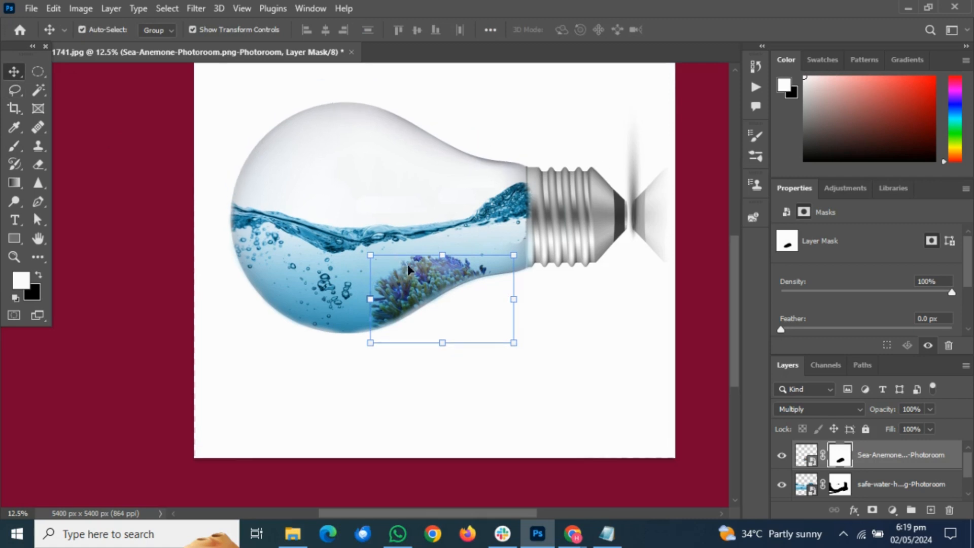
pyautogui.click(293, 543)
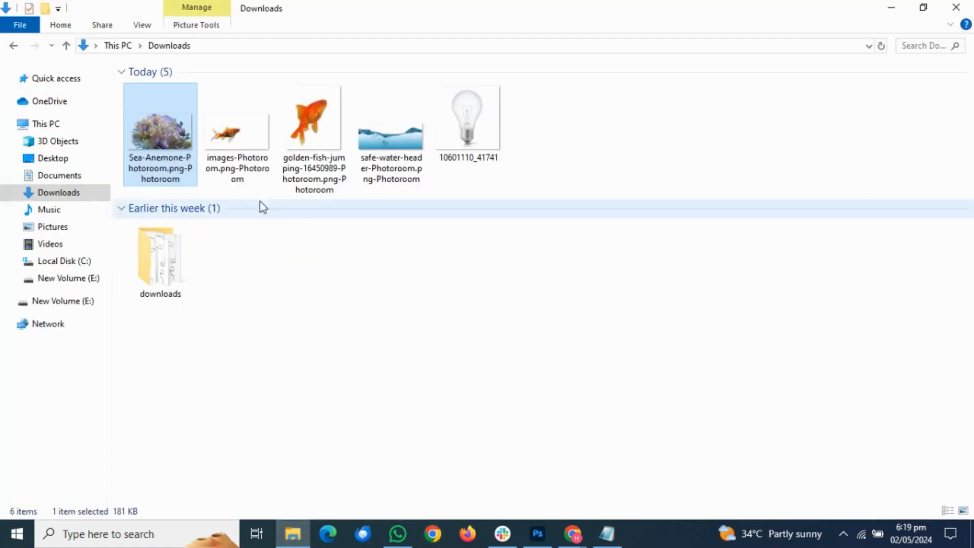
pyautogui.moveTo(312, 127); pyautogui.dragTo(370, 260)
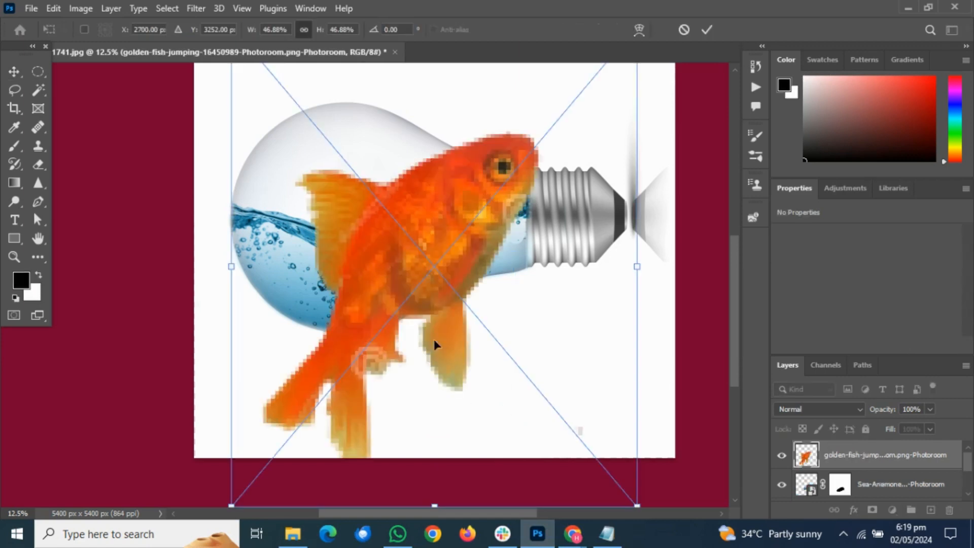
pyautogui.moveTo(637, 504); pyautogui.dragTo(256, 59)
pyautogui.scroll(3, 291, 222)
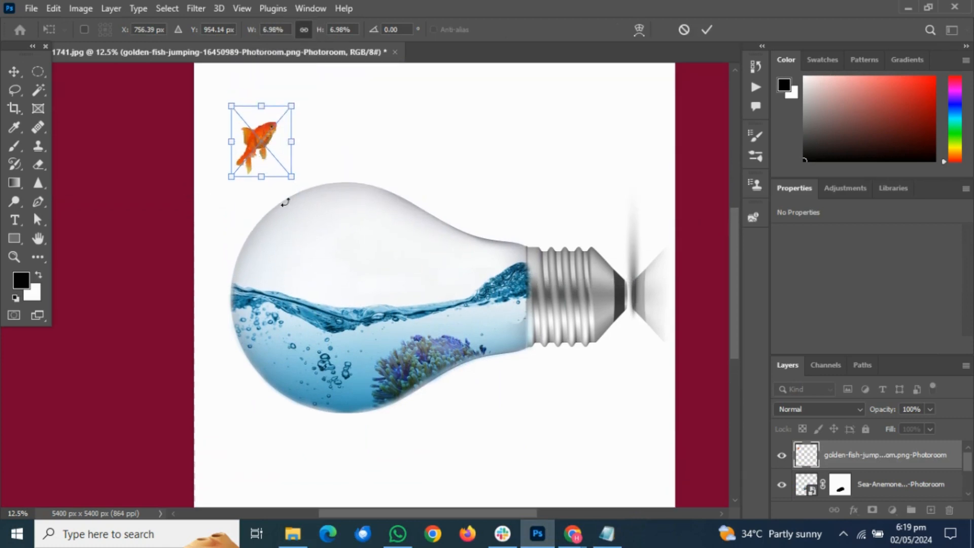
# - Scale the goldfish to 4.97%, rotate it 19.83°, and commit it just above the water surface inside the bulb
pyautogui.moveTo(259, 139); pyautogui.dragTo(357, 294)
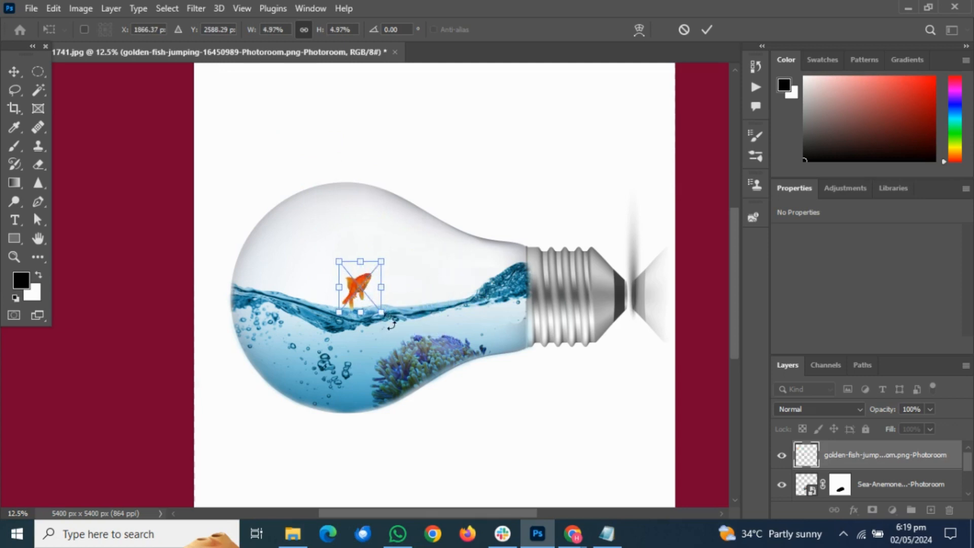
pyautogui.moveTo(391, 325); pyautogui.dragTo(376, 333)
pyautogui.moveTo(363, 295)
pyautogui.mouseDown()
pyautogui.moveTo(373, 304)
pyautogui.moveTo(334, 308)
pyautogui.moveTo(379, 302)
pyautogui.moveTo(358, 311)
pyautogui.mouseUp()
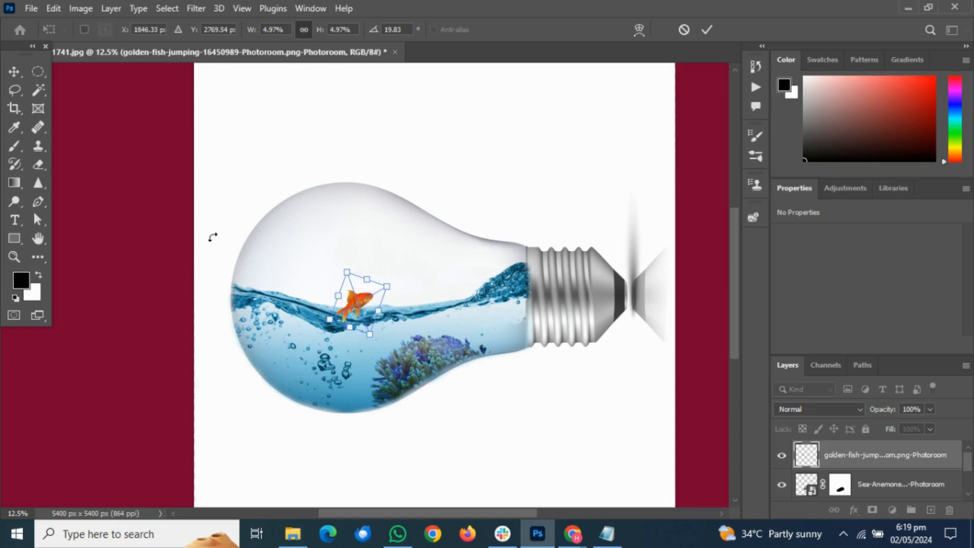
pyautogui.click(13, 73)
pyautogui.click(278, 146)
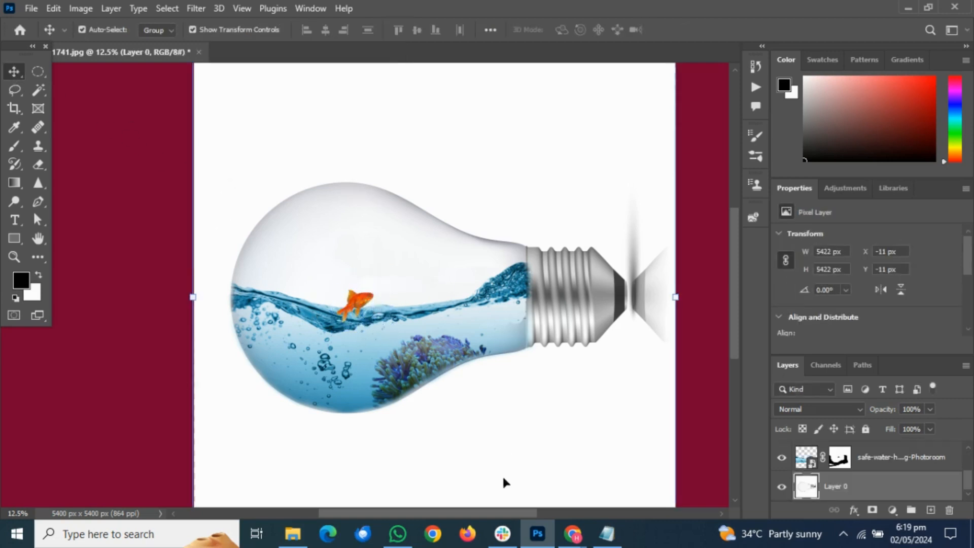
# - Place the images-Photoroom fish image from the Downloads folder and scale it to 28.65% in the water inside the bulb
pyautogui.scroll(-1, 426, 450)
pyautogui.click(299, 535)
pyautogui.moveTo(237, 133); pyautogui.dragTo(406, 372)
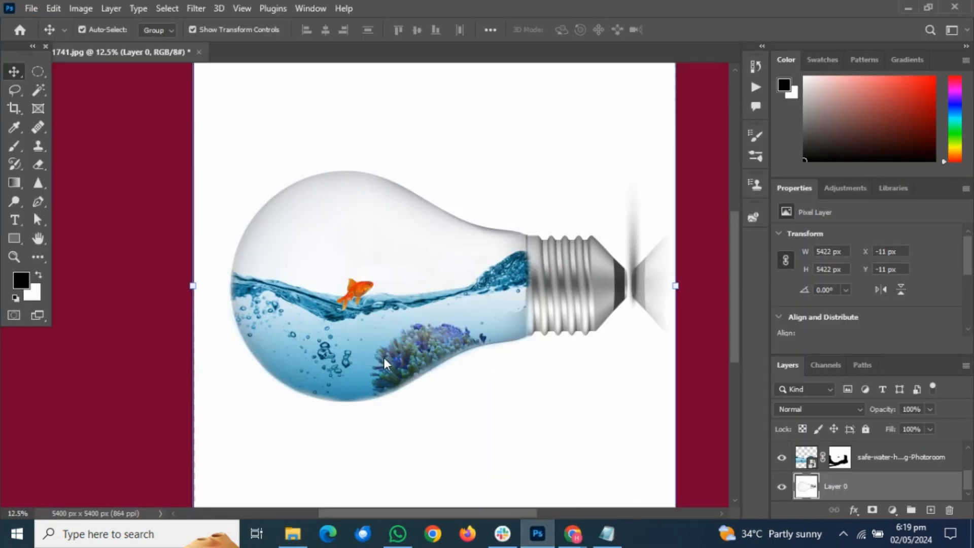
pyautogui.moveTo(591, 382); pyautogui.dragTo(351, 346)
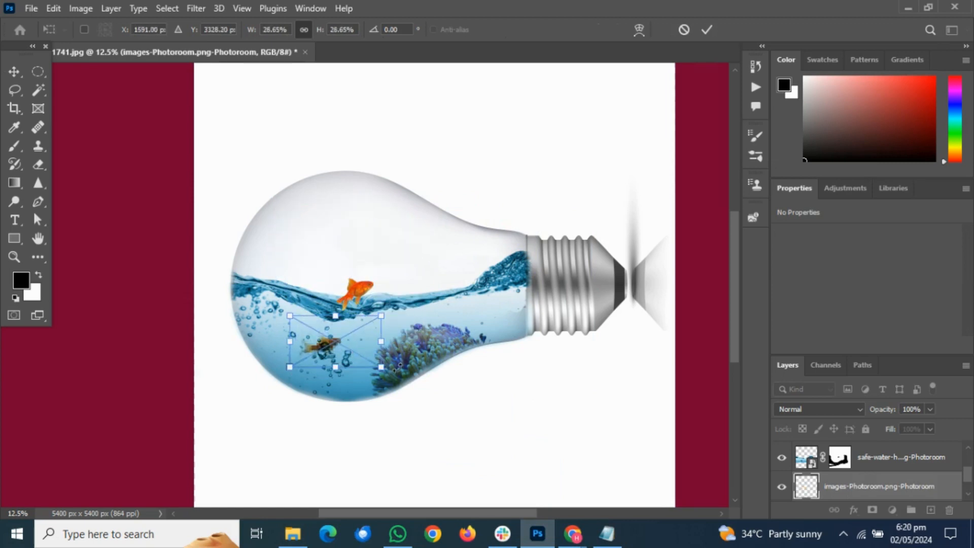
# - Rotate the placed fish 19.57°, resize it to about 603 px wide, and commit it underwater beside the sea anemone
pyautogui.moveTo(398, 380); pyautogui.dragTo(390, 403)
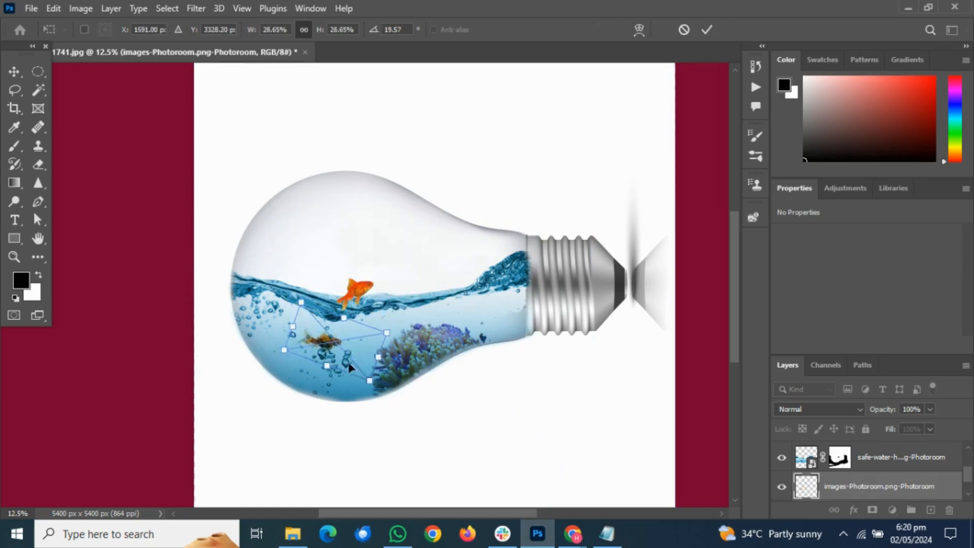
pyautogui.moveTo(343, 352)
pyautogui.mouseDown()
pyautogui.moveTo(349, 365)
pyautogui.moveTo(353, 355)
pyautogui.mouseUp()
pyautogui.moveTo(385, 386); pyautogui.dragTo(389, 391)
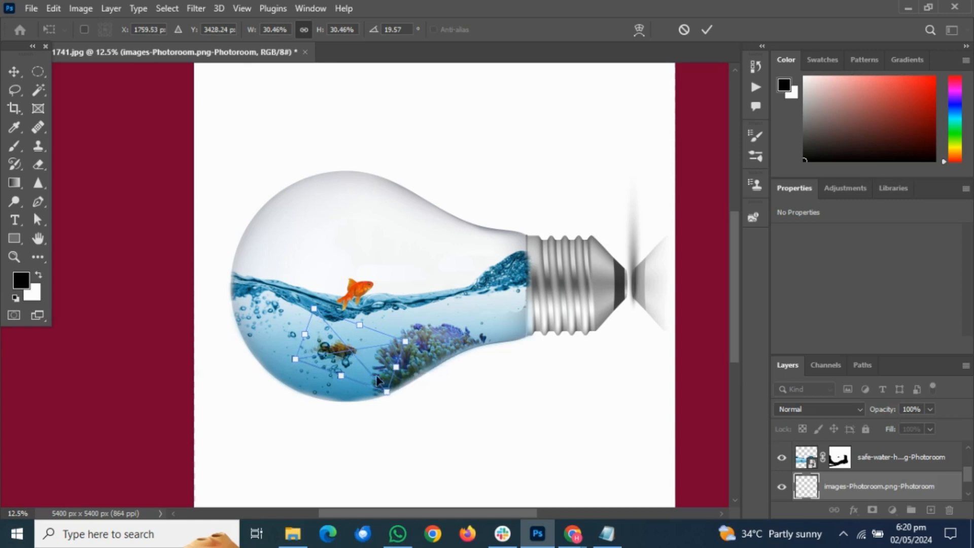
pyautogui.moveTo(365, 359); pyautogui.dragTo(361, 368)
pyautogui.moveTo(382, 400); pyautogui.dragTo(375, 377)
pyautogui.click(15, 71)
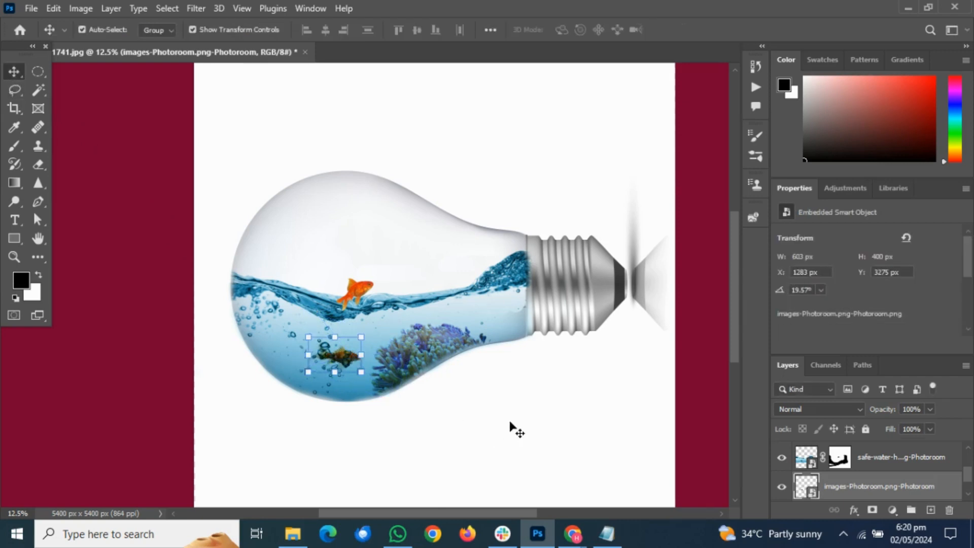
pyautogui.click(419, 401)
pyautogui.moveTo(356, 362); pyautogui.dragTo(361, 357)
pyautogui.hotkey('ctrl', 'z')
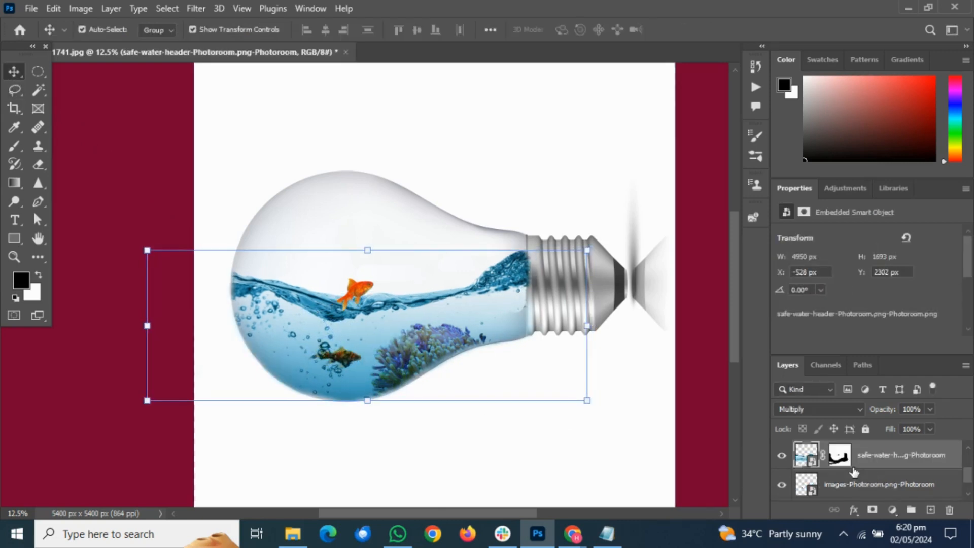
# - Set the jumping goldfish layer's blending mode to Multiply and return the selection to the background bulb layer
pyautogui.scroll(-1, 875, 475)
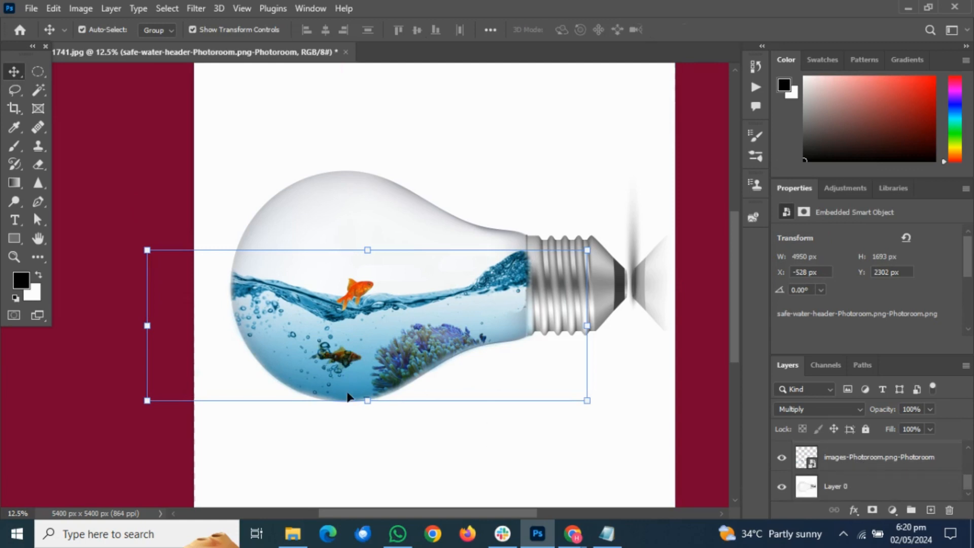
pyautogui.click(348, 288)
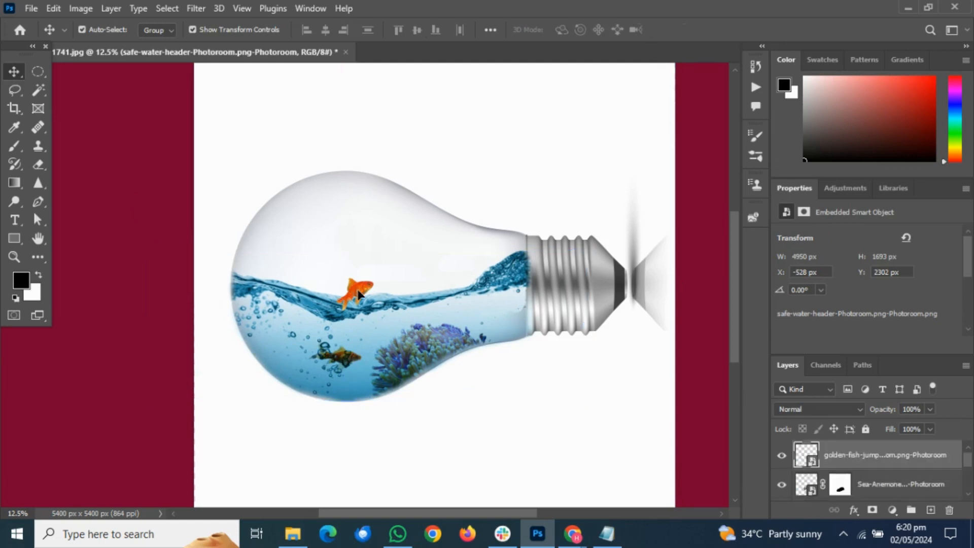
pyautogui.click(836, 411)
pyautogui.click(802, 215)
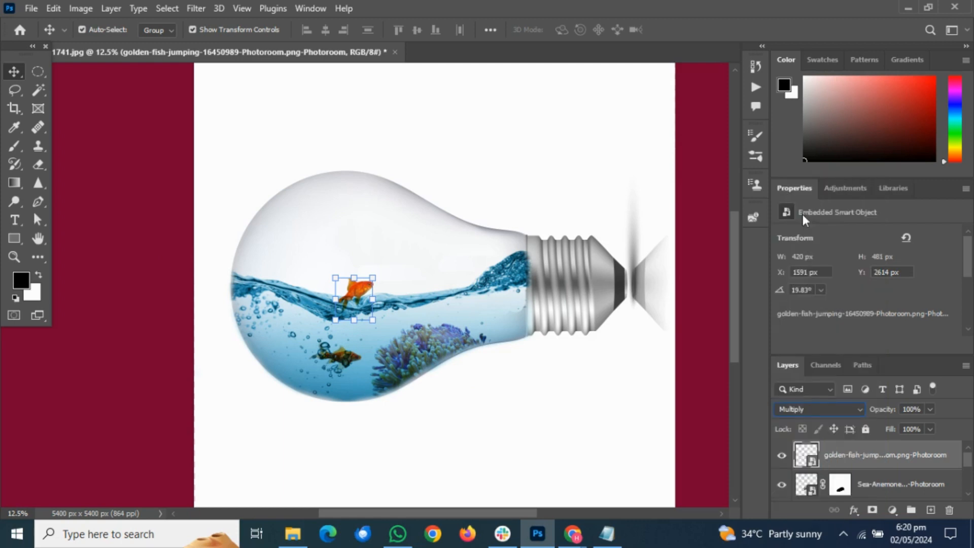
pyautogui.click(414, 460)
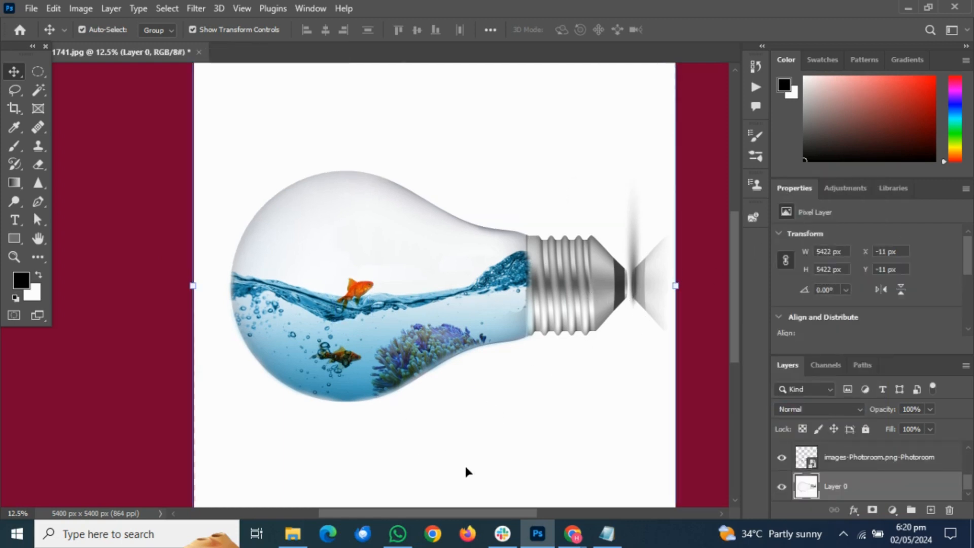
# - Switch to the Notepad notes and add the line "Thanks for watching" below the existing instructions
pyautogui.click(613, 544)
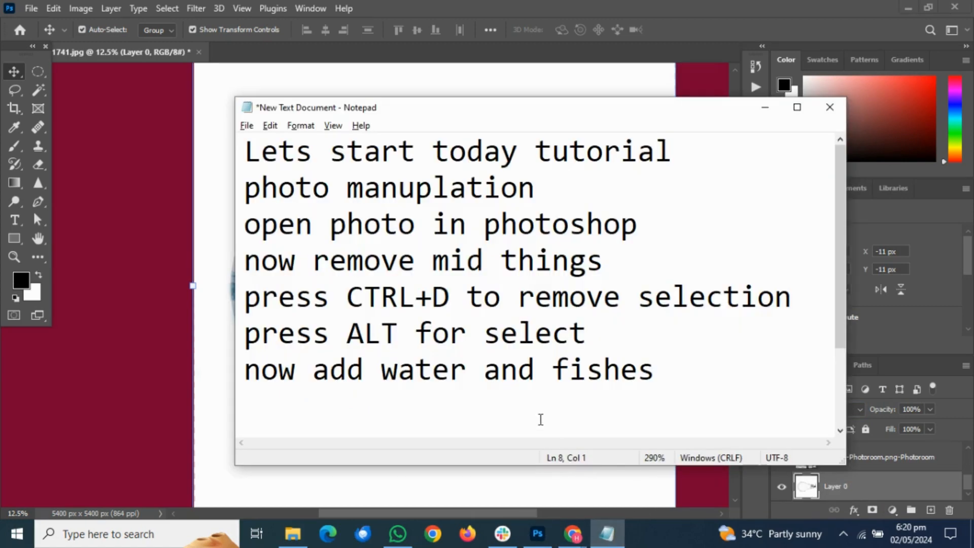
pyautogui.write('hanks ')
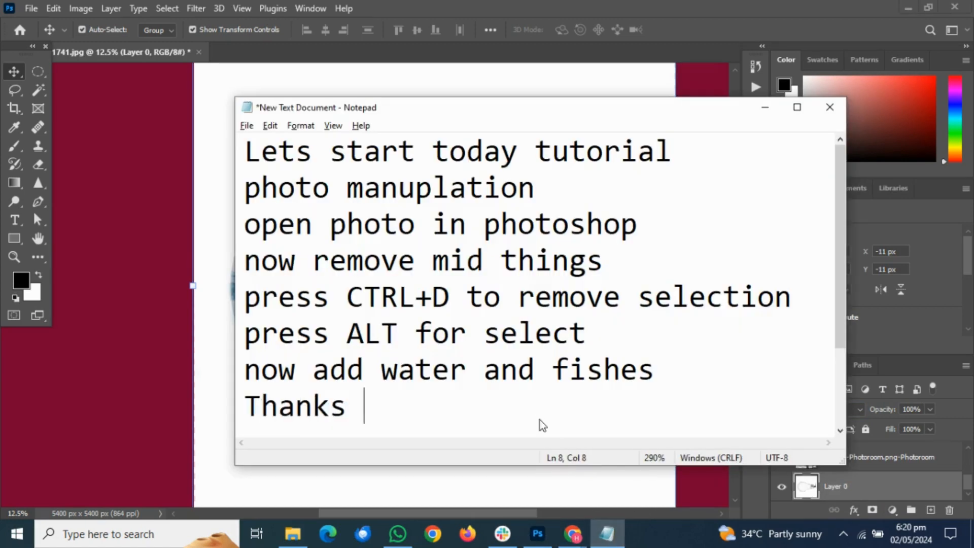
pyautogui.write('for wat')
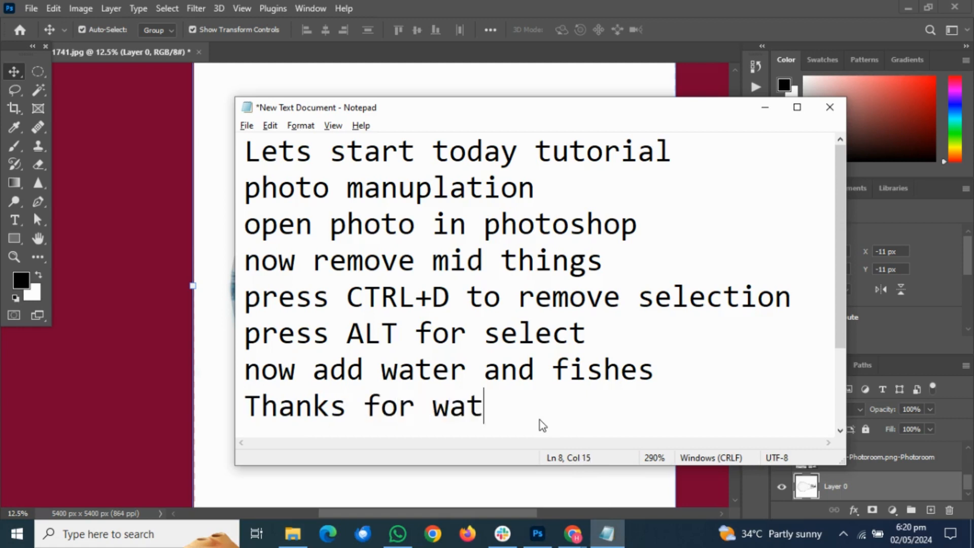
pyautogui.write('ching')
pyautogui.press('Return')
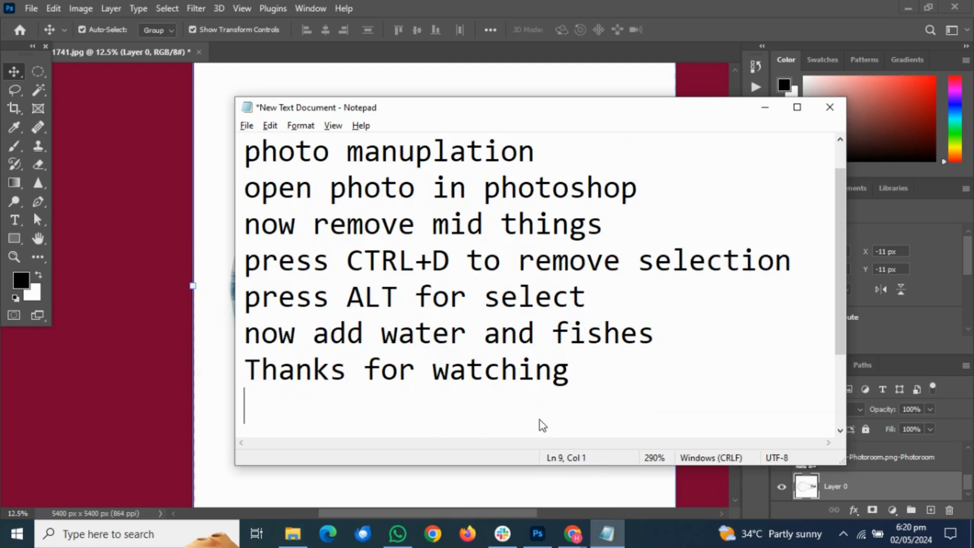
# - Add the closing line "Subscribe for appreciate" with blank space below it, and minimize the notes to return to the bulb image
pyautogui.write('Subs')
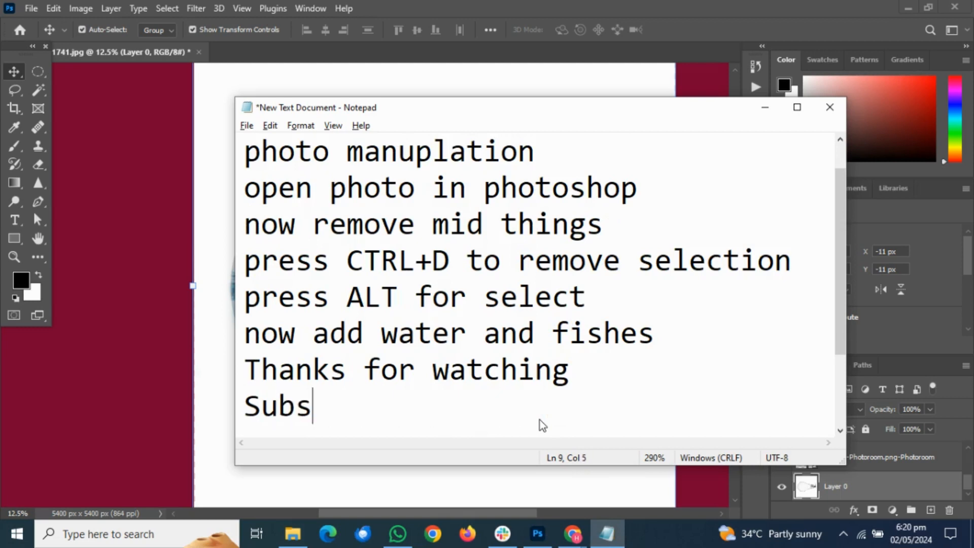
pyautogui.write('cribe for ')
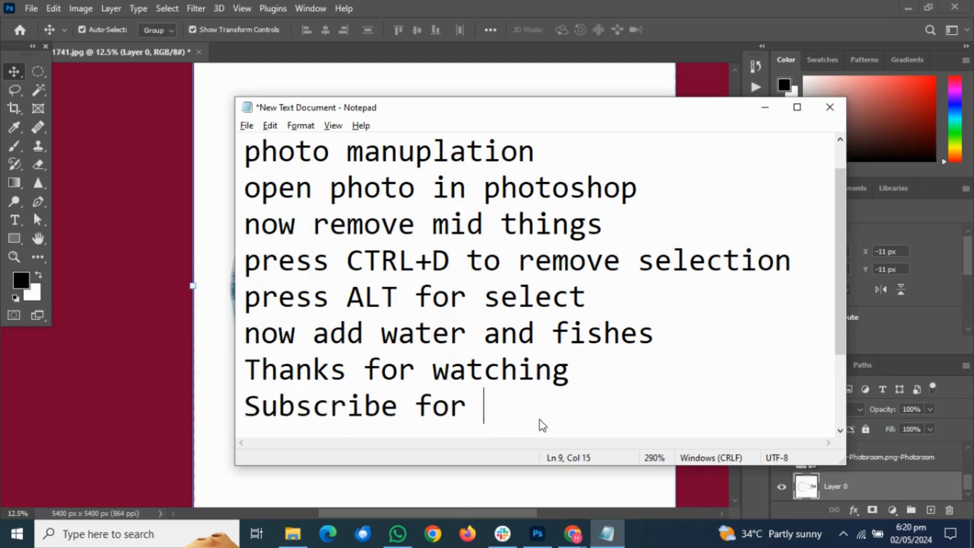
pyautogui.write('appreciate')
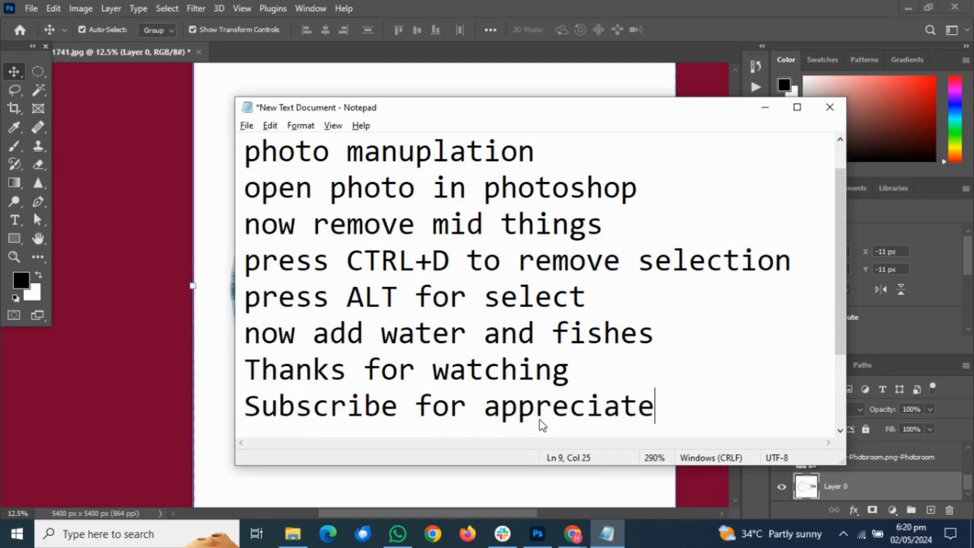
pyautogui.press('Return')
pyautogui.press('Return')
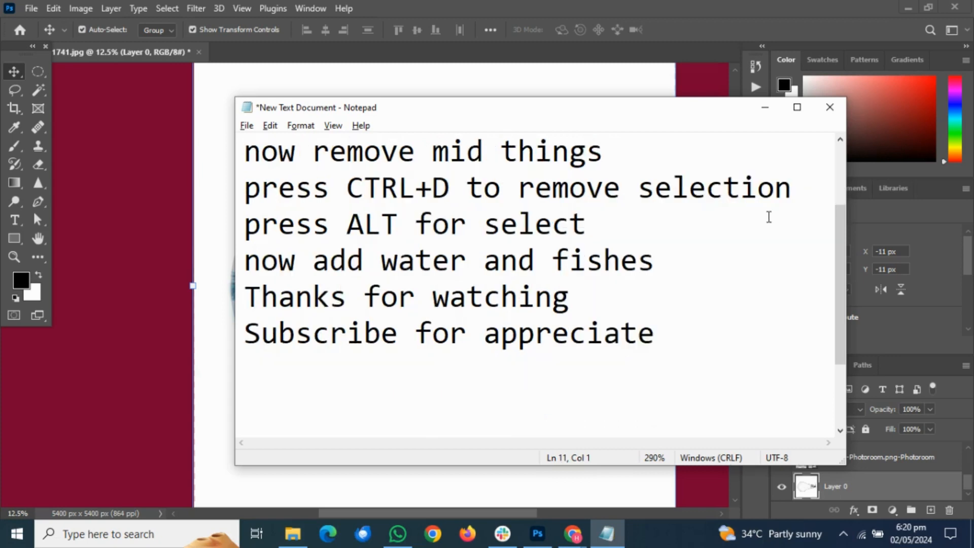
pyautogui.click(765, 107)
pyautogui.scroll(-1, 423, 299)
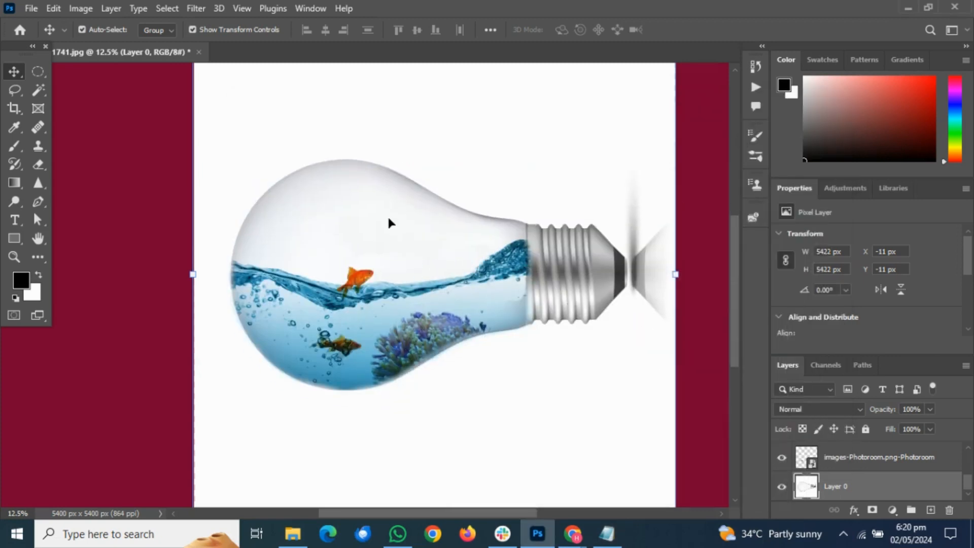